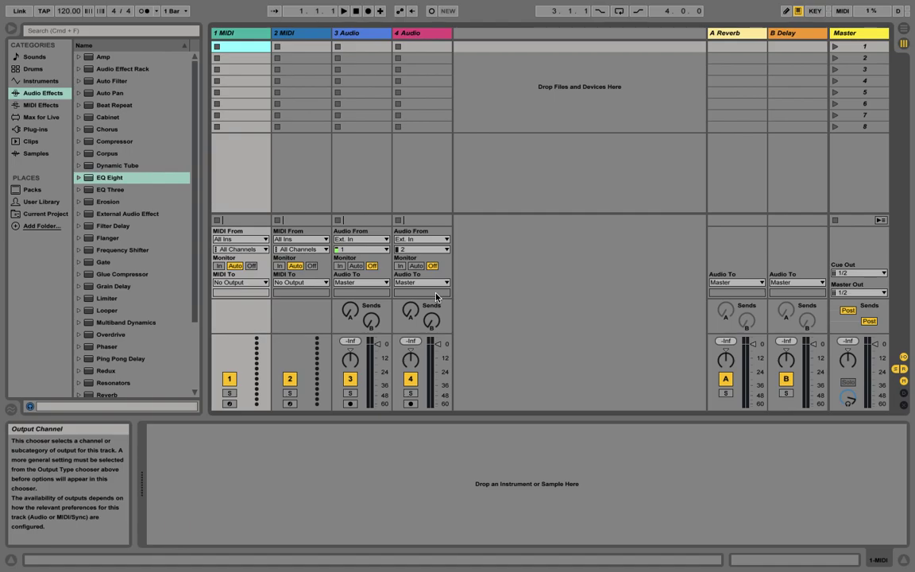
View the program's version and edition information and close it again.
click(71, 7)
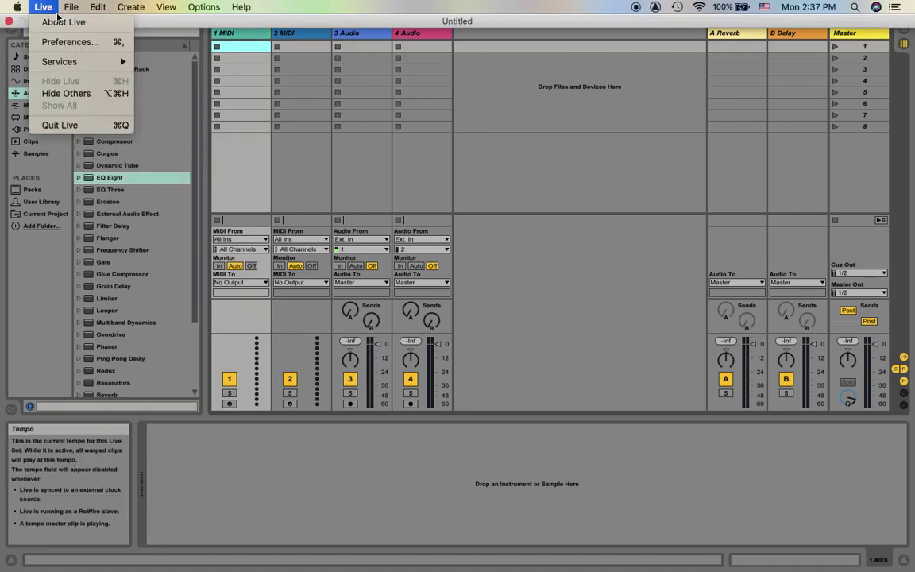
click(63, 23)
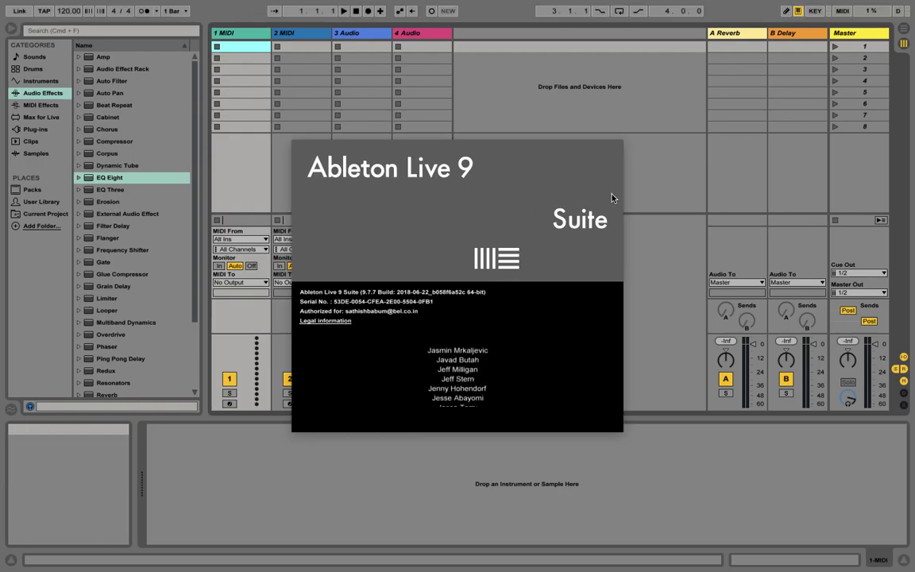
click(570, 176)
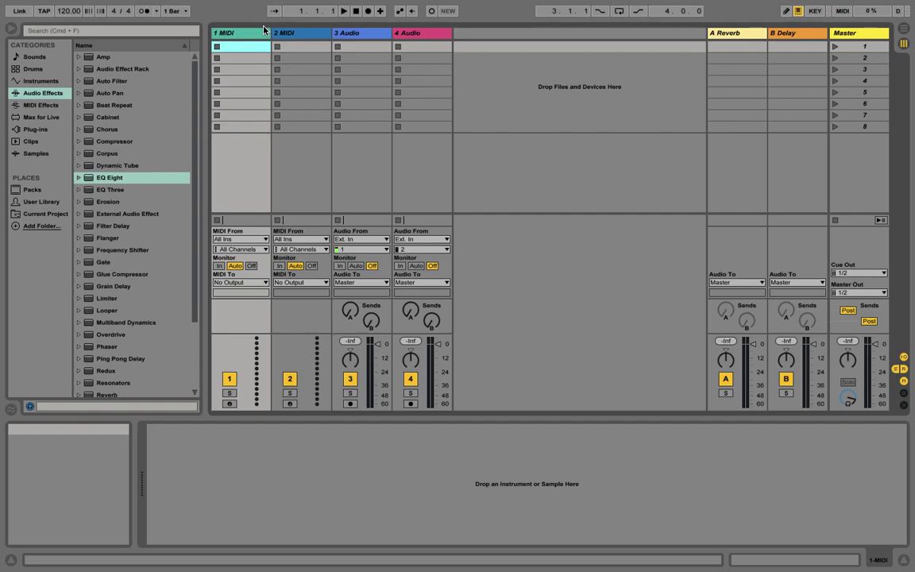
mouse_move(433, 561)
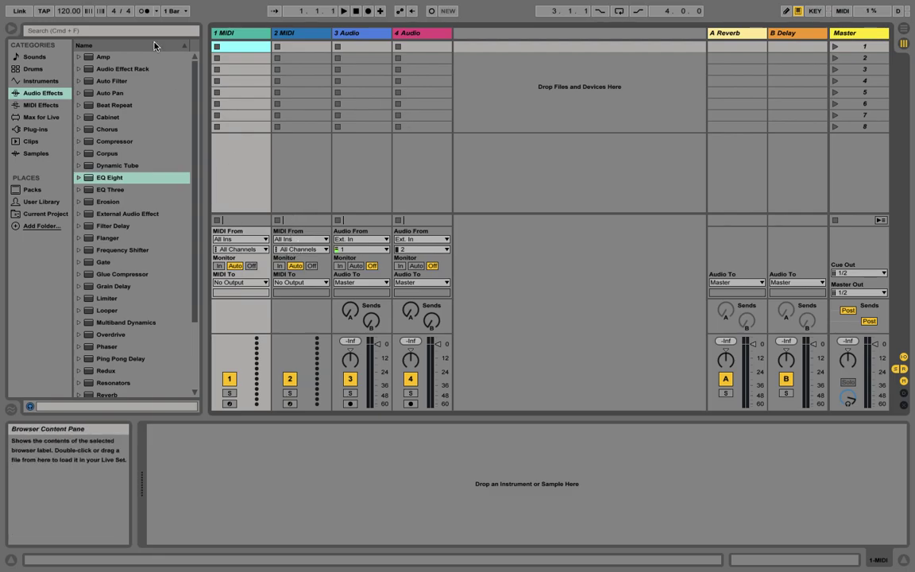
Look through the browser categories from Sounds and Drums to Plug-ins, Clips and Samples.
click(240, 32)
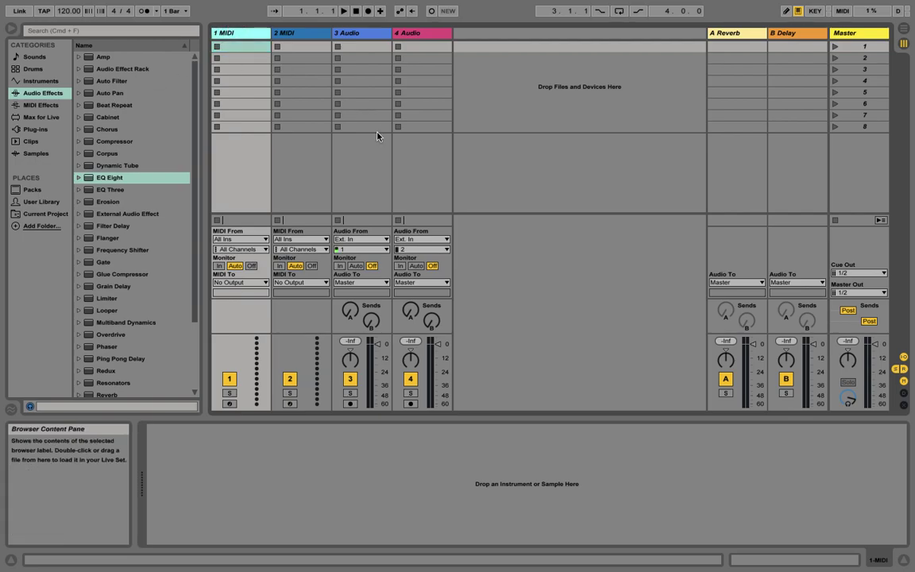
click(43, 93)
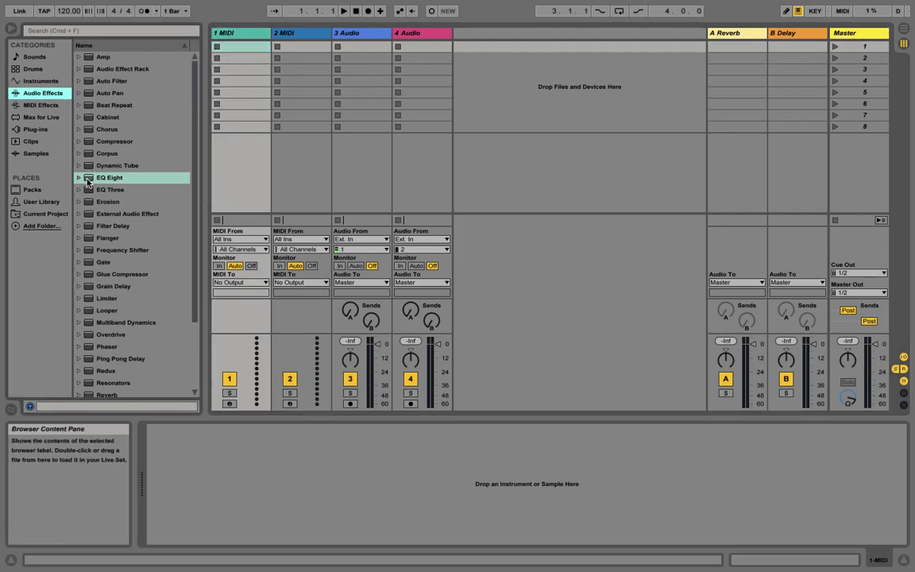
click(36, 58)
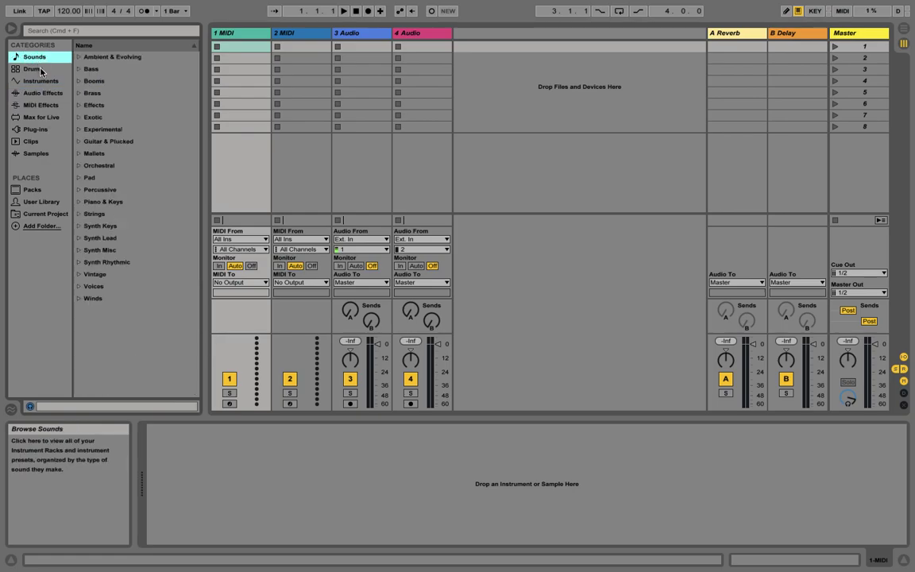
click(35, 69)
click(42, 81)
click(48, 93)
click(41, 105)
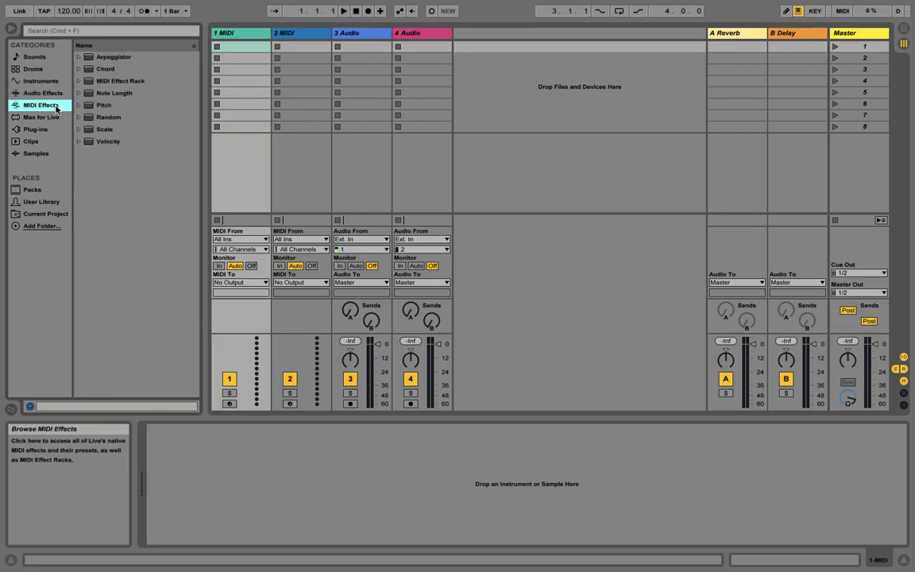
click(42, 117)
click(49, 129)
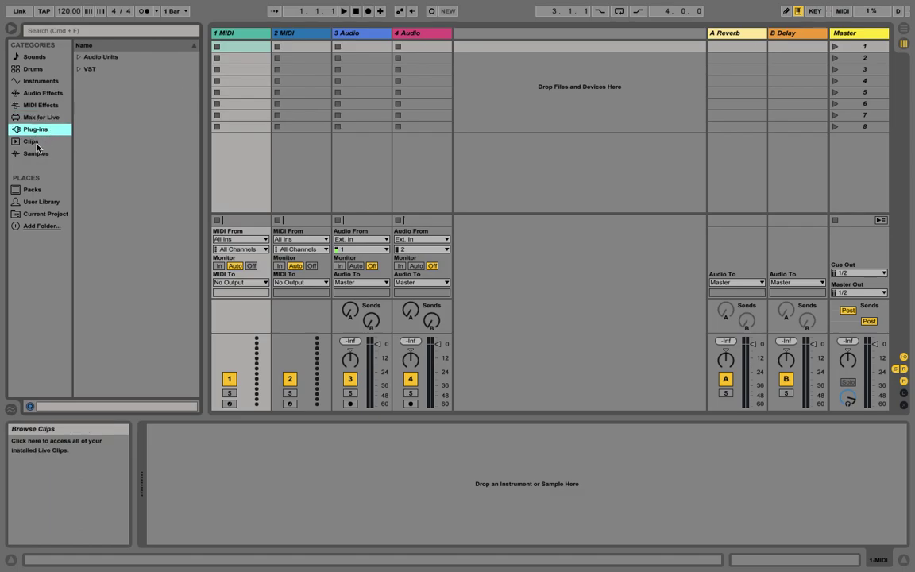
click(33, 142)
click(45, 154)
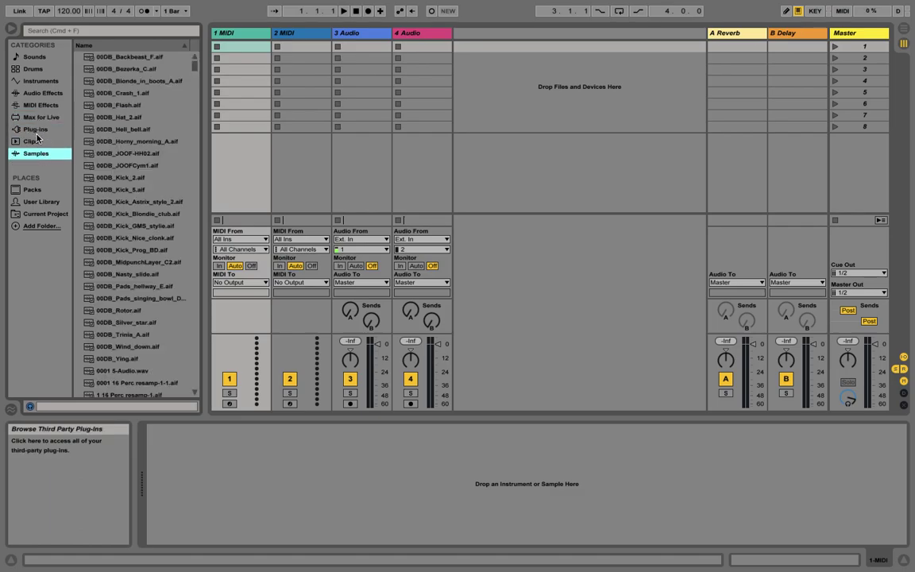
click(36, 130)
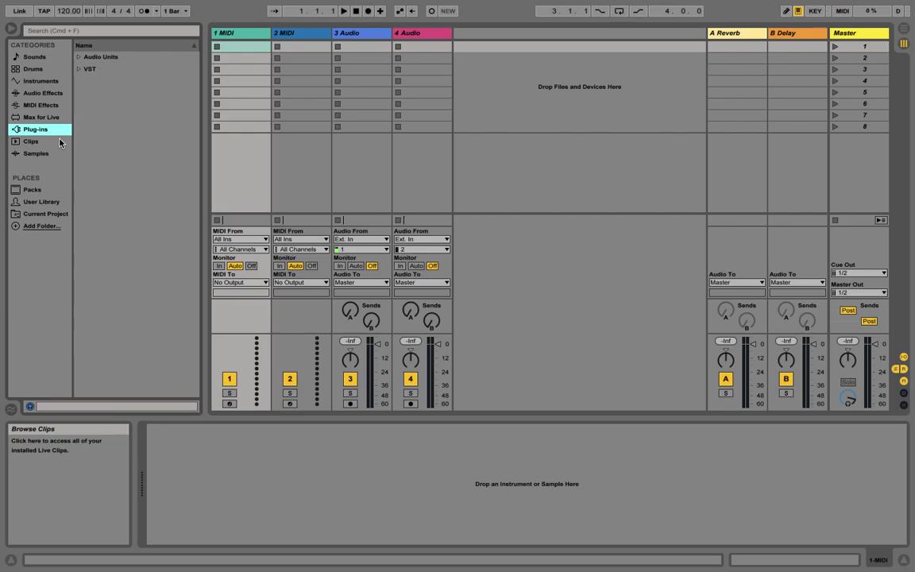
Examine the devices in the Instruments category and the list of Audio Effects.
click(46, 80)
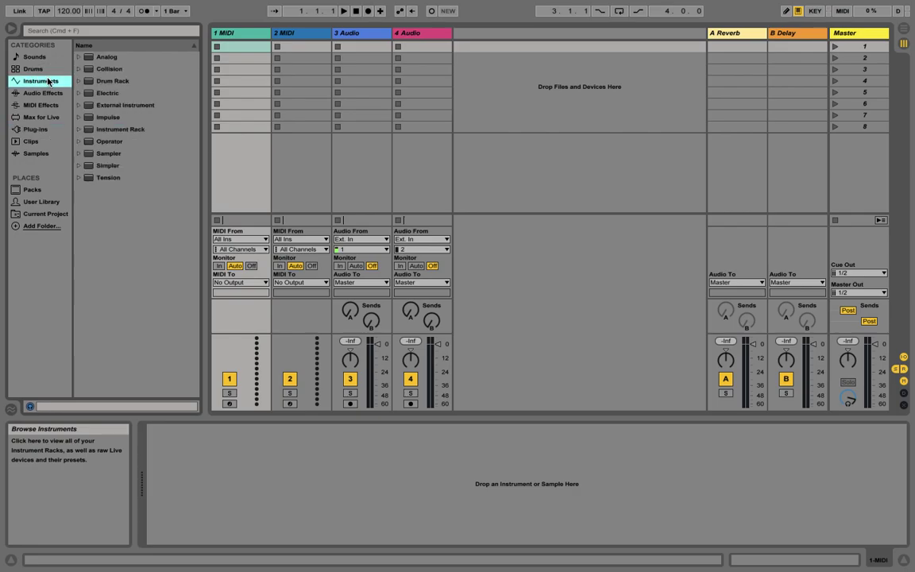
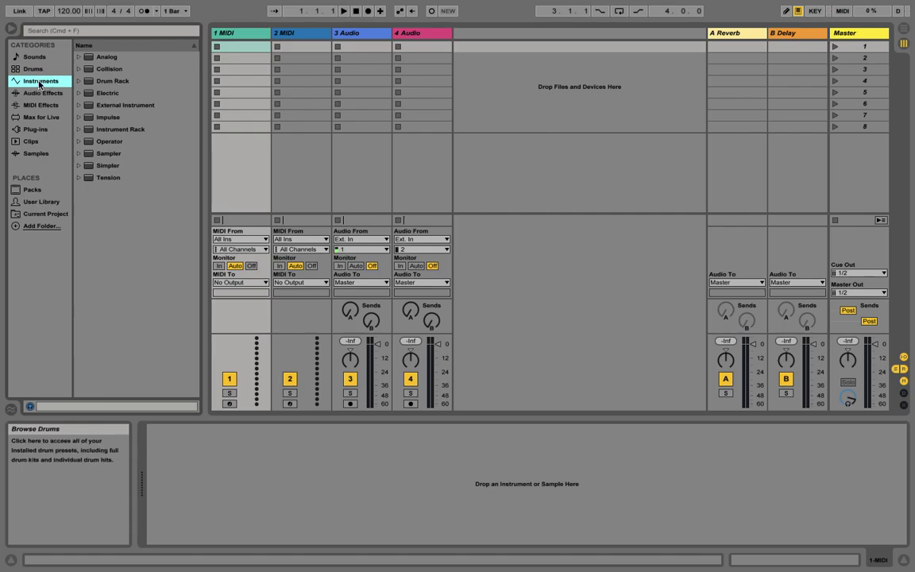
click(43, 93)
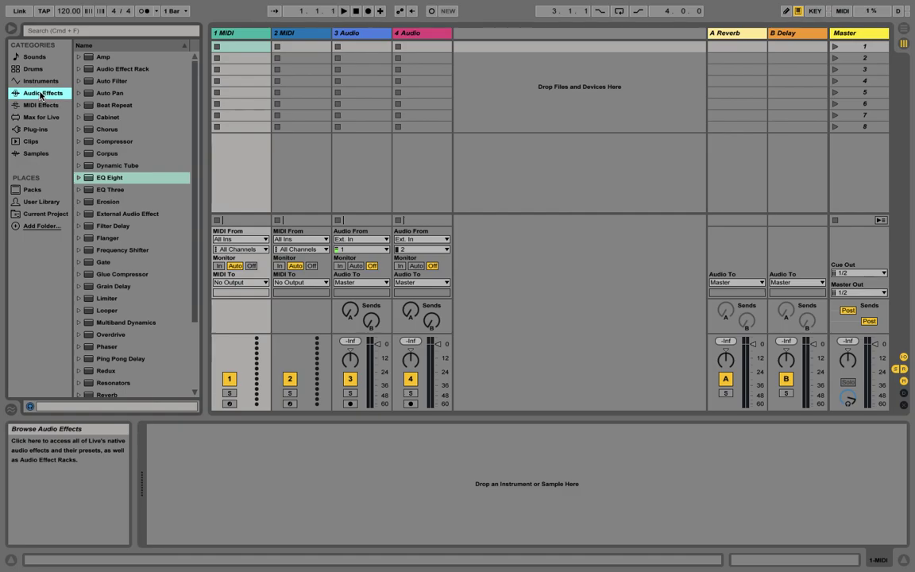
scroll(196, 194, down, 4)
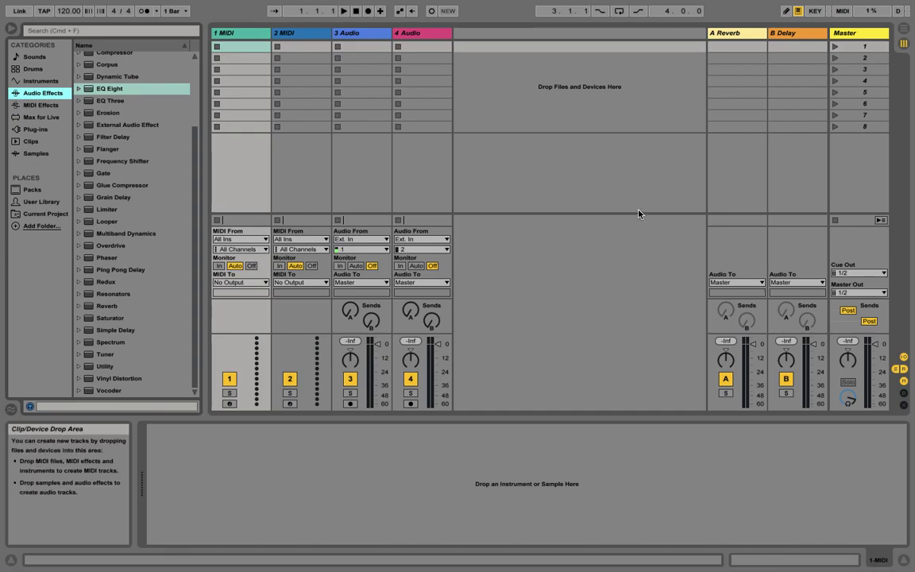
mouse_move(747, 556)
right_click(811, 557)
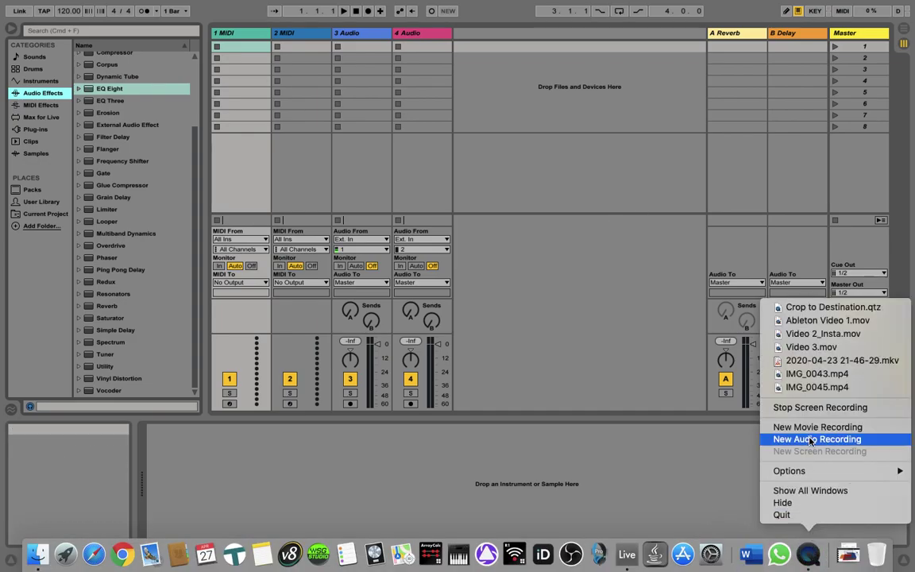
click(607, 259)
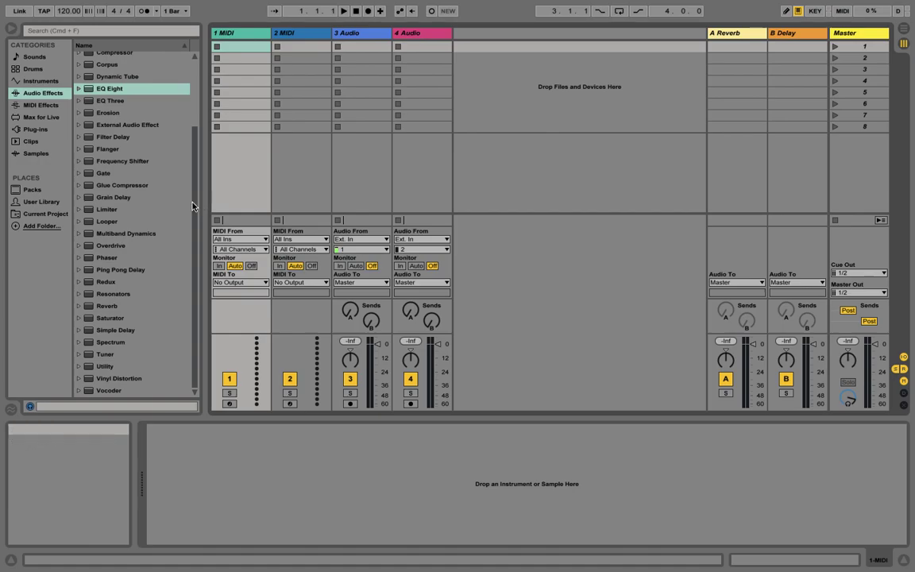
Read through the whole Audio Effects list, from Amp down to Vocoder and back.
click(42, 94)
drag(196, 135, 194, 45)
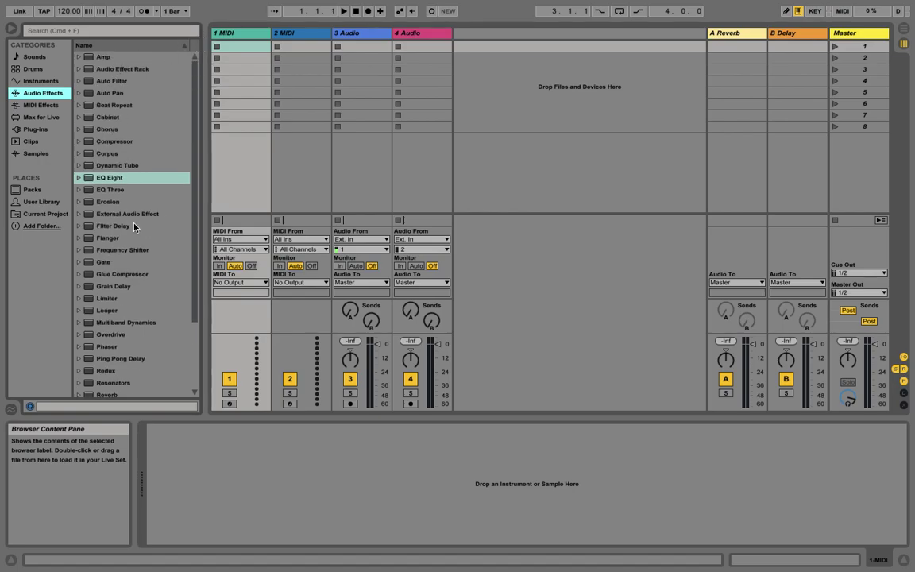
scroll(134, 227, down, 3)
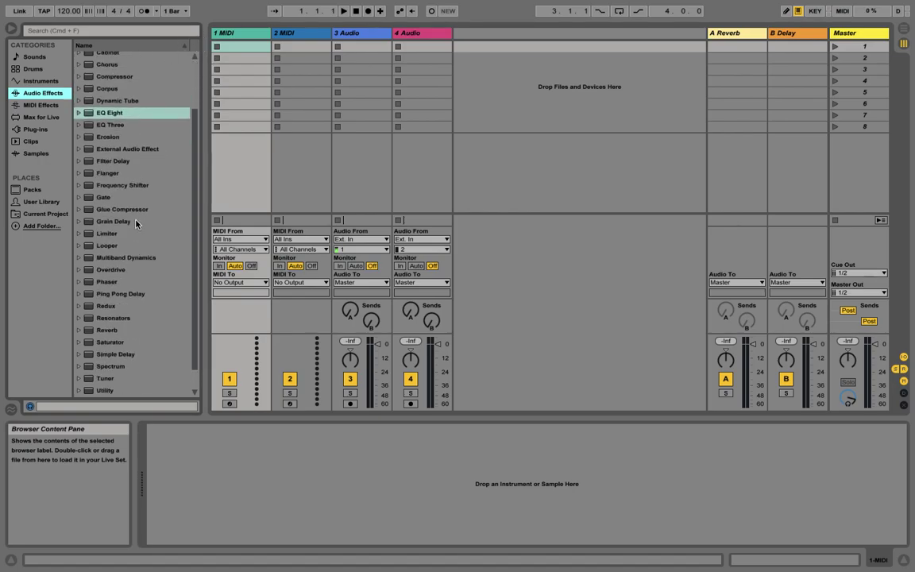
scroll(136, 223, up, 3)
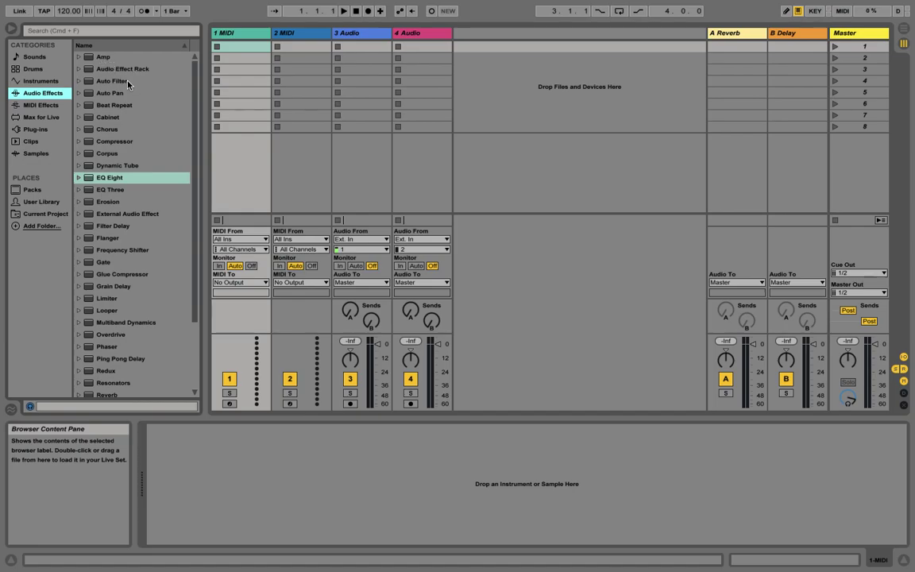
scroll(127, 179, down, 5)
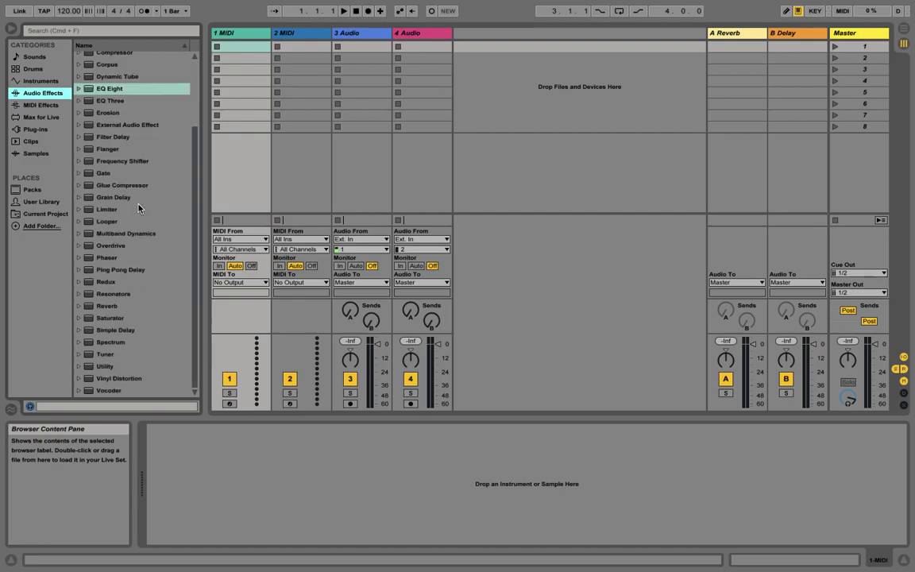
scroll(121, 182, up, 5)
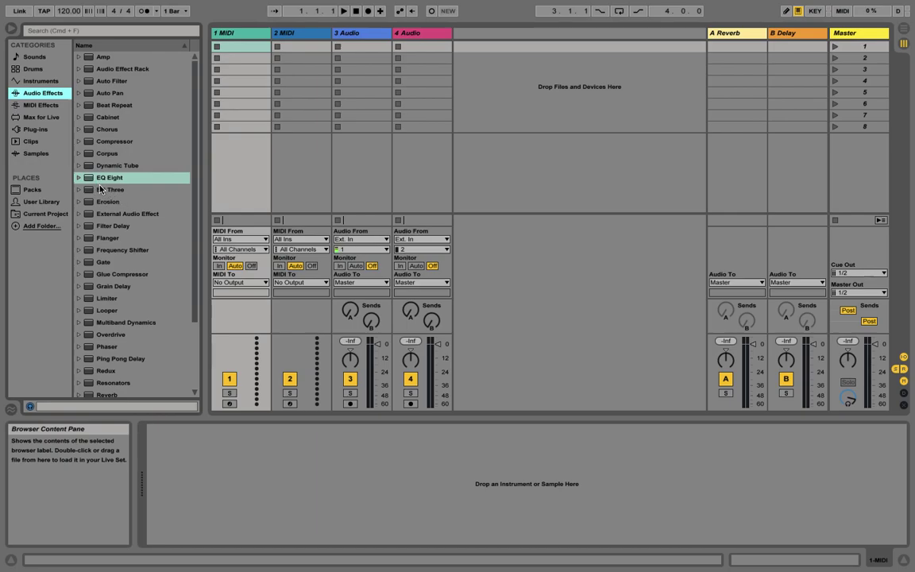
Add the EQ Three effect to the 1 MIDI track and delete it again.
click(107, 188)
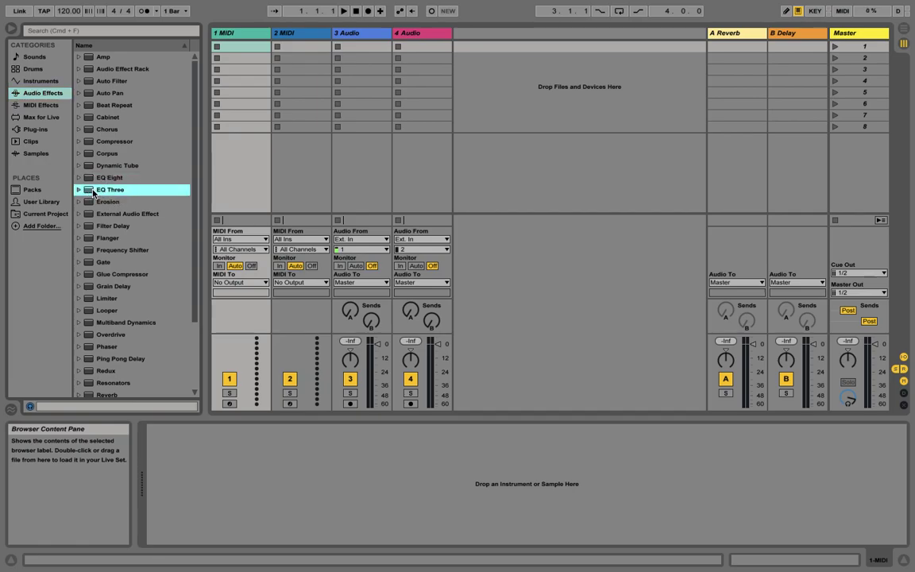
drag(83, 171, 232, 37)
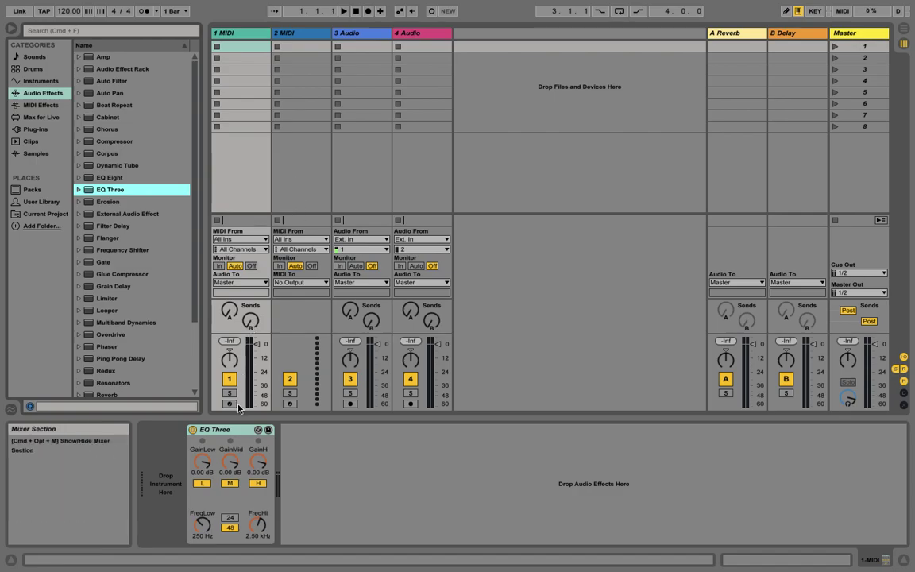
click(229, 431)
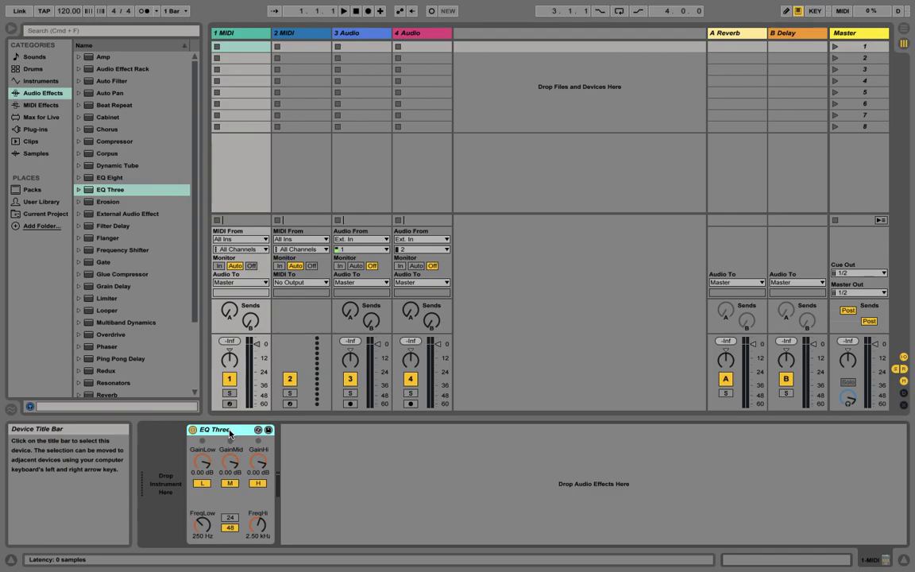
key(Delete)
Load EQ Eight onto the 1 MIDI track and expand its display to show the large frequency curve.
click(116, 178)
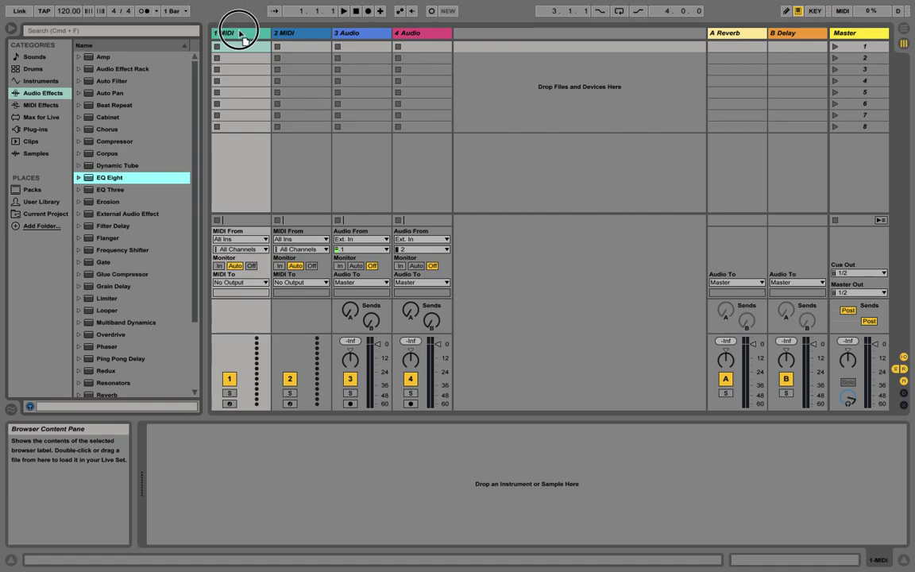
key(Return)
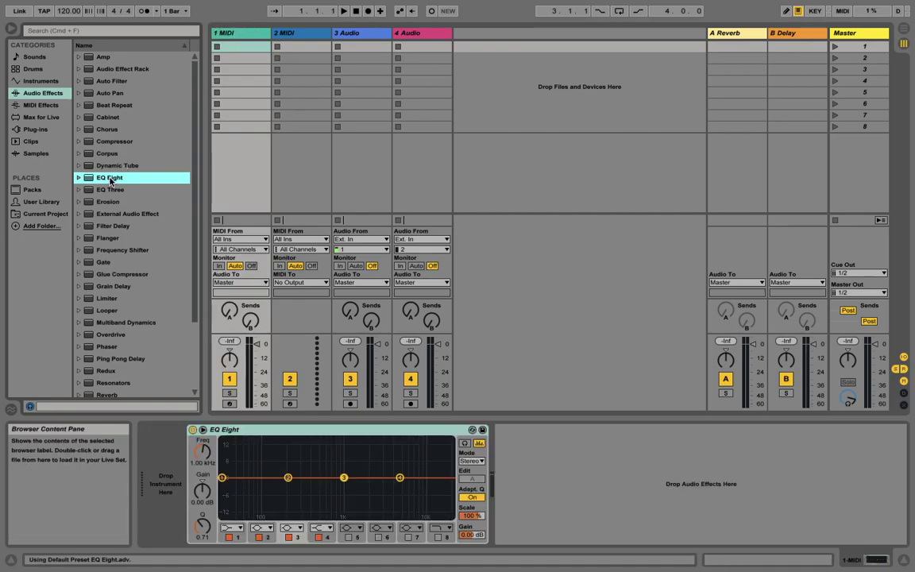
click(247, 36)
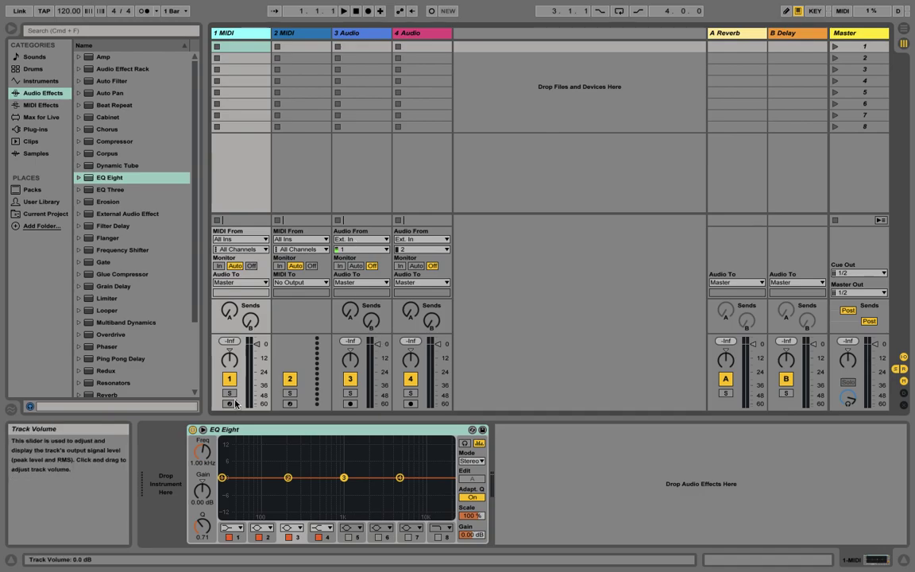
click(203, 433)
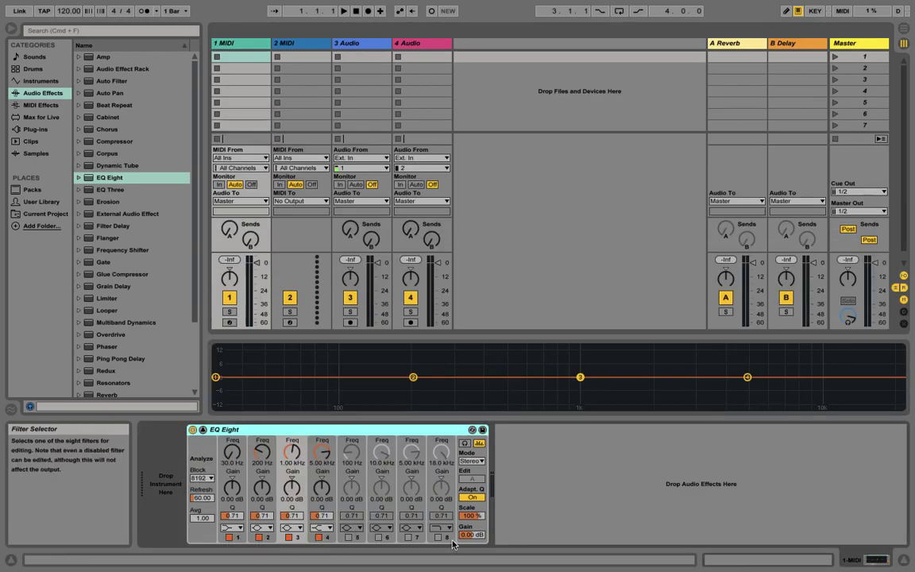
Switch on filters 5, 6, 7 and 8 in EQ Eight.
click(348, 537)
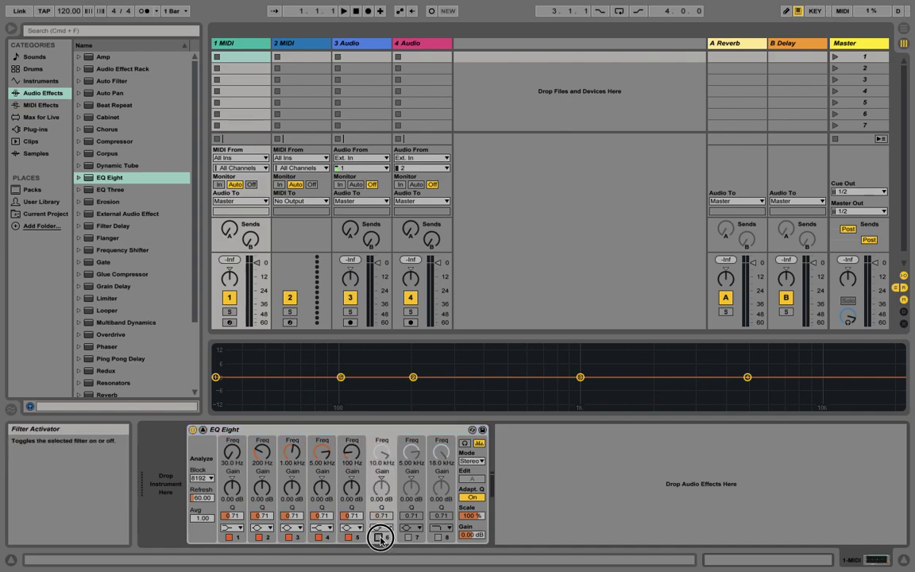
click(378, 537)
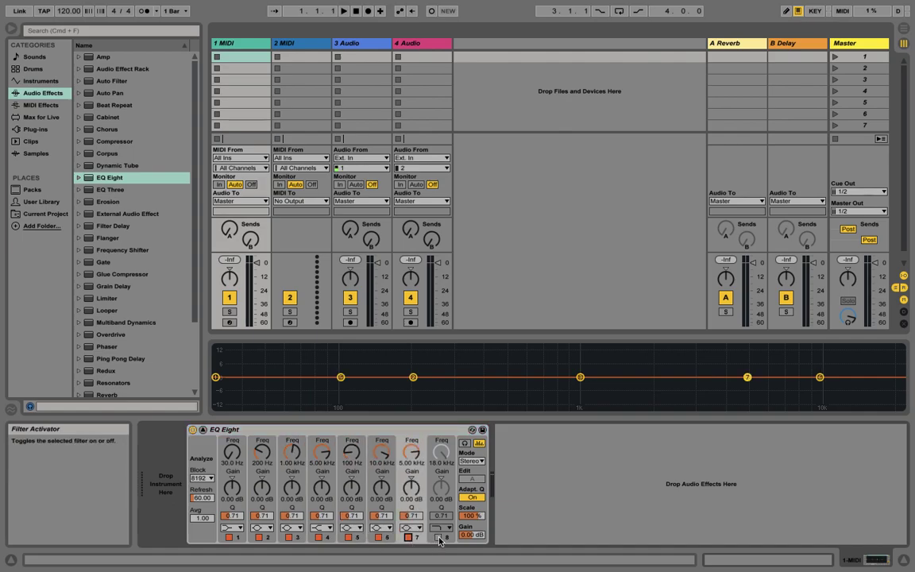
click(407, 537)
click(437, 537)
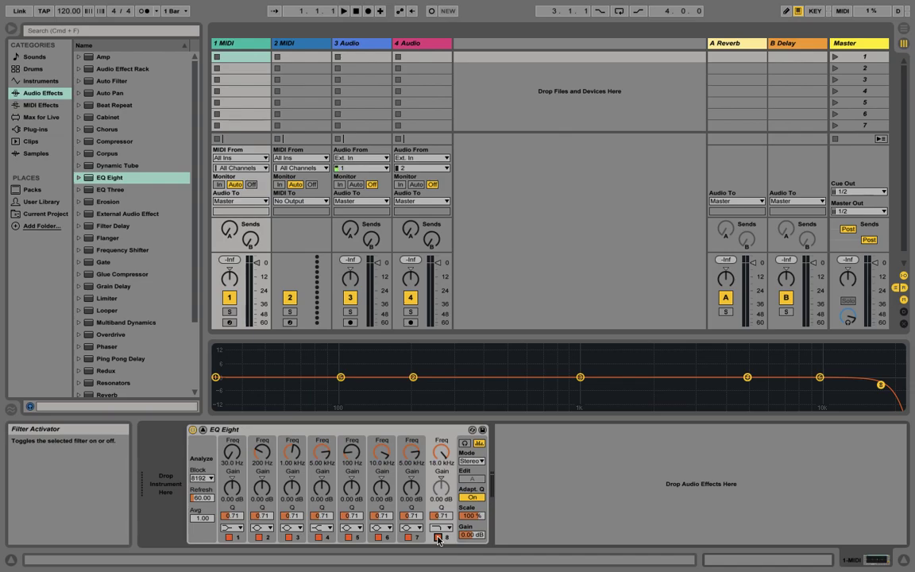
Switch off filters 8, 7, 6 and 5 in EQ Eight, keeping only the first four bands active.
click(438, 537)
click(408, 537)
click(379, 538)
click(348, 538)
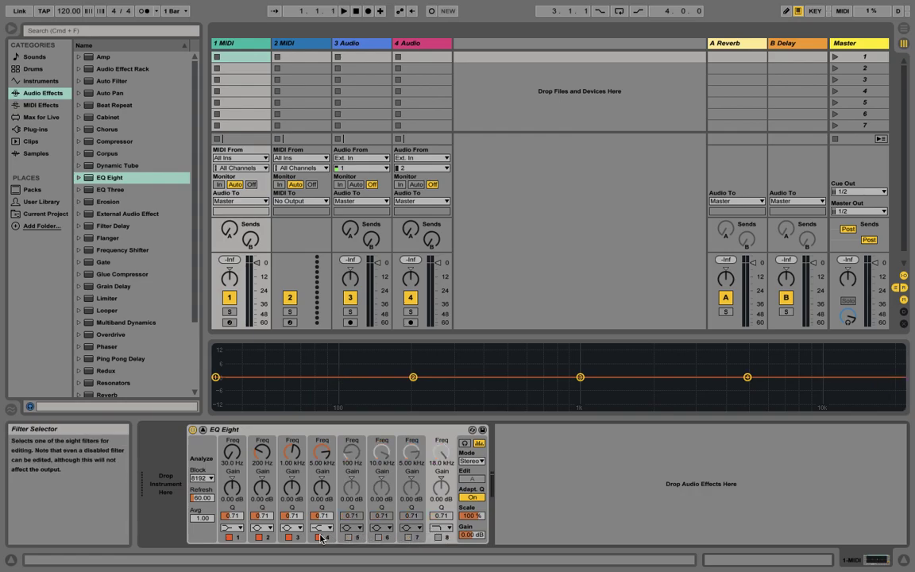
View the mode choices of EQ Eight's filter 1 and collapse the device's expanded display.
click(232, 528)
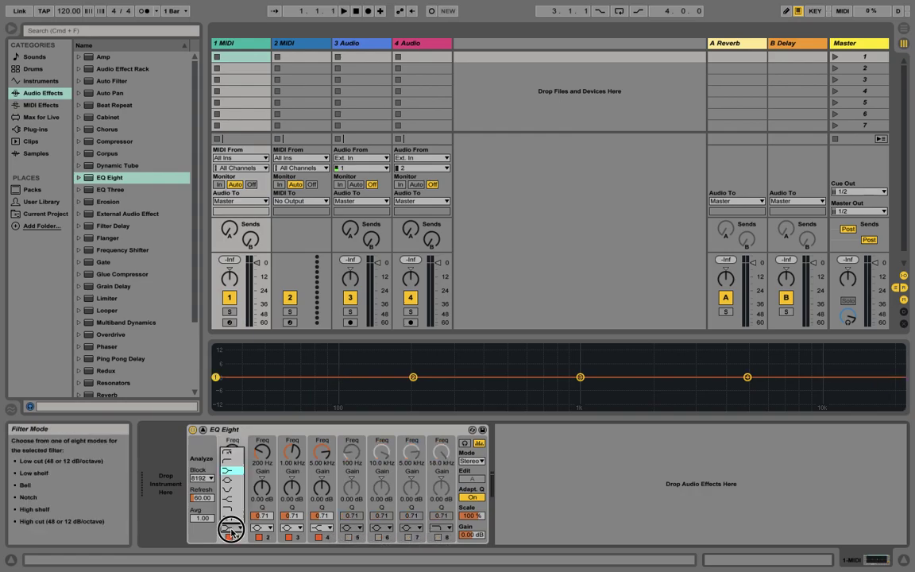
double_click(218, 430)
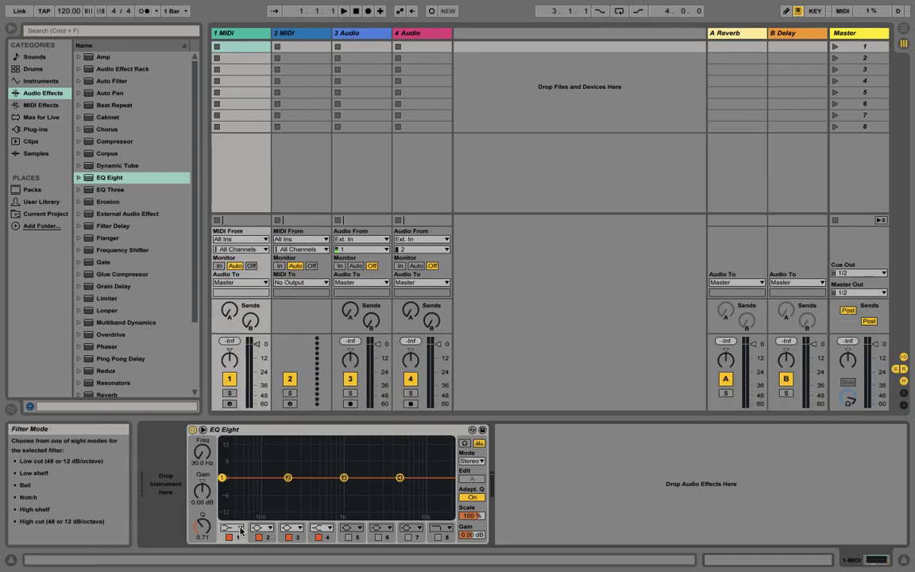
Search the instrument library for "Grand".
click(240, 529)
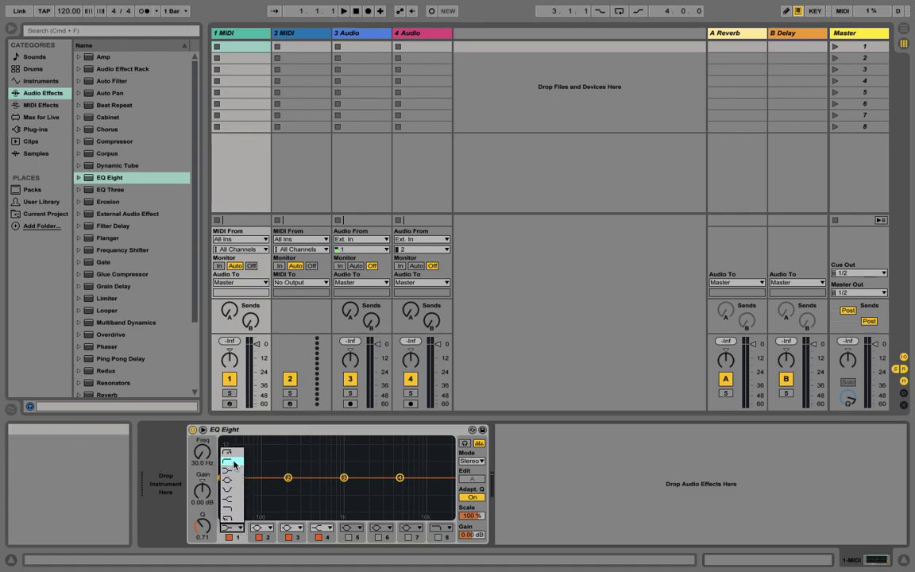
click(211, 33)
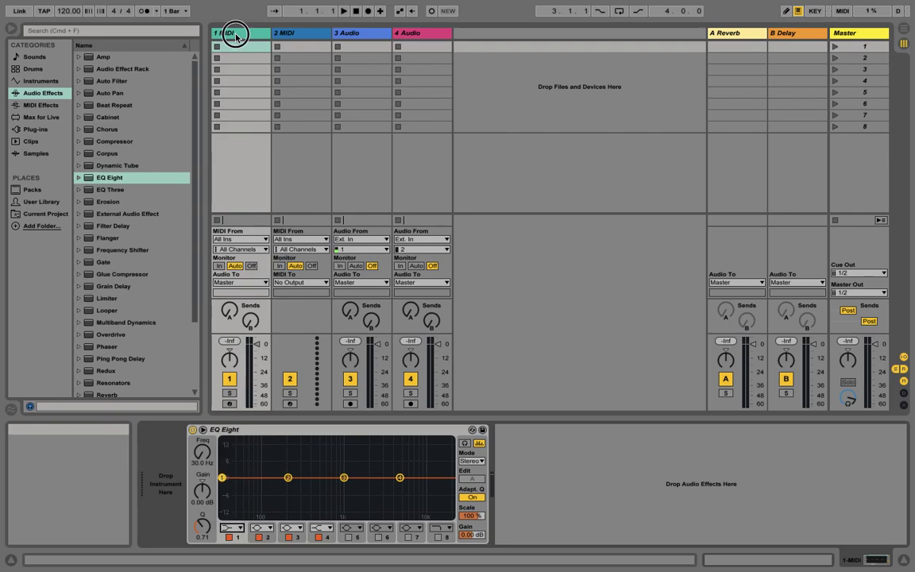
click(41, 105)
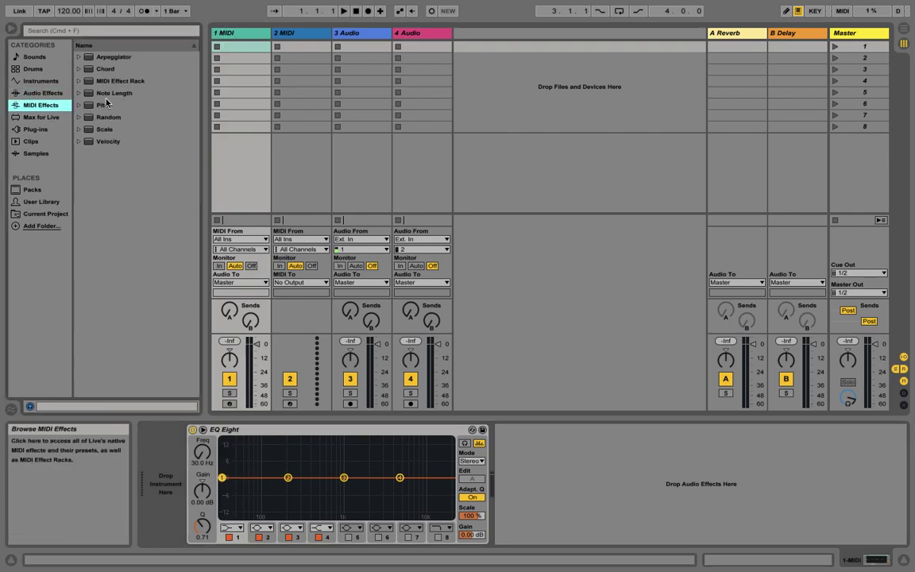
click(39, 81)
click(75, 30)
text(Grand)
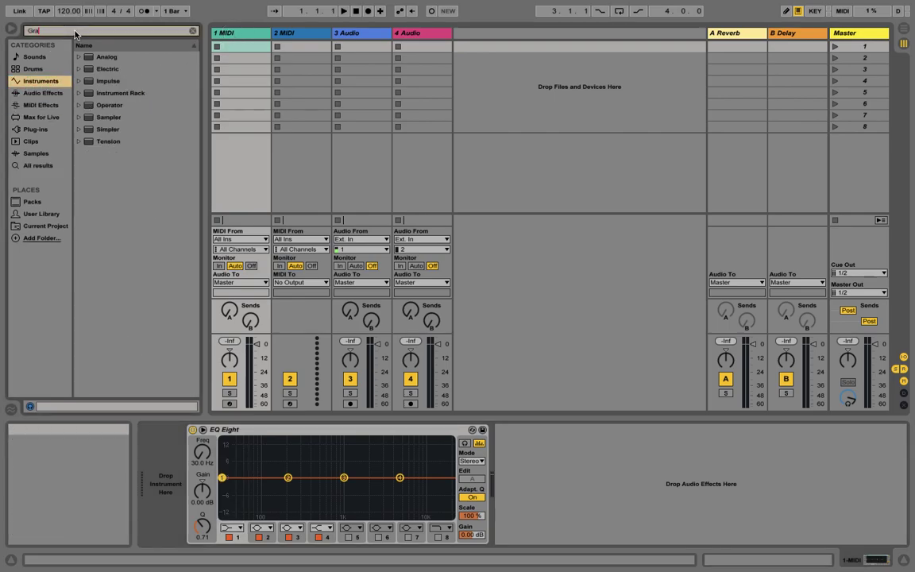
Browse the Piano & Keys presets under Operator and preview Grand Piano Schizophrenic and Grand Piano Thin Air.
click(85, 106)
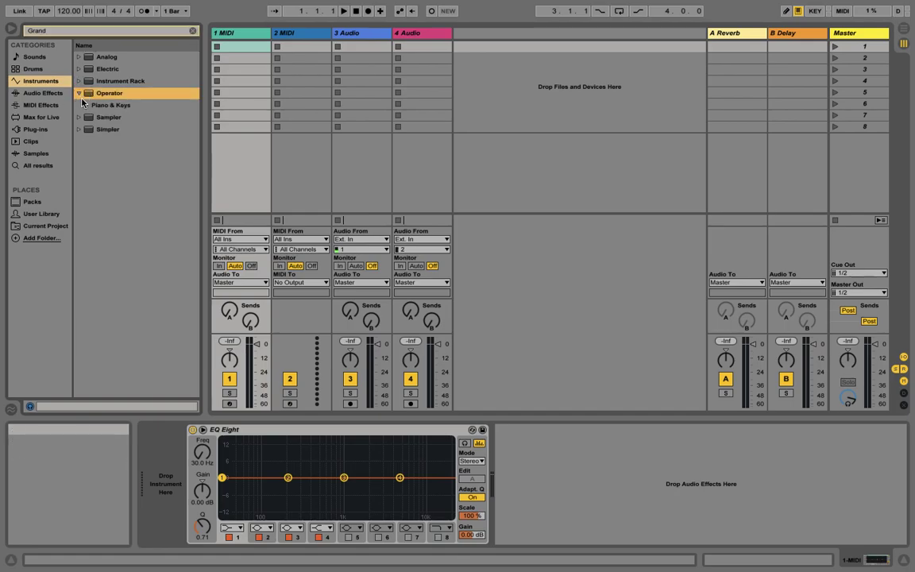
click(85, 105)
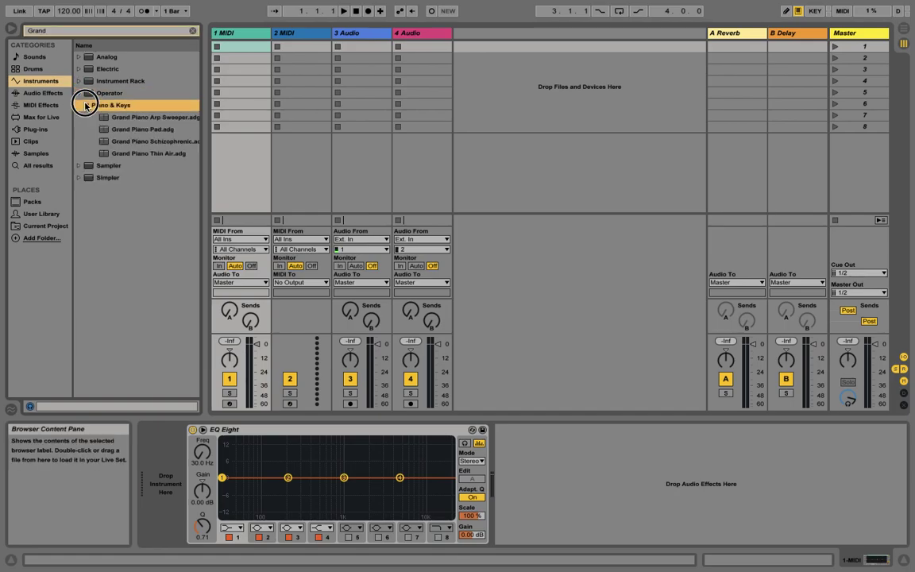
click(127, 143)
click(140, 155)
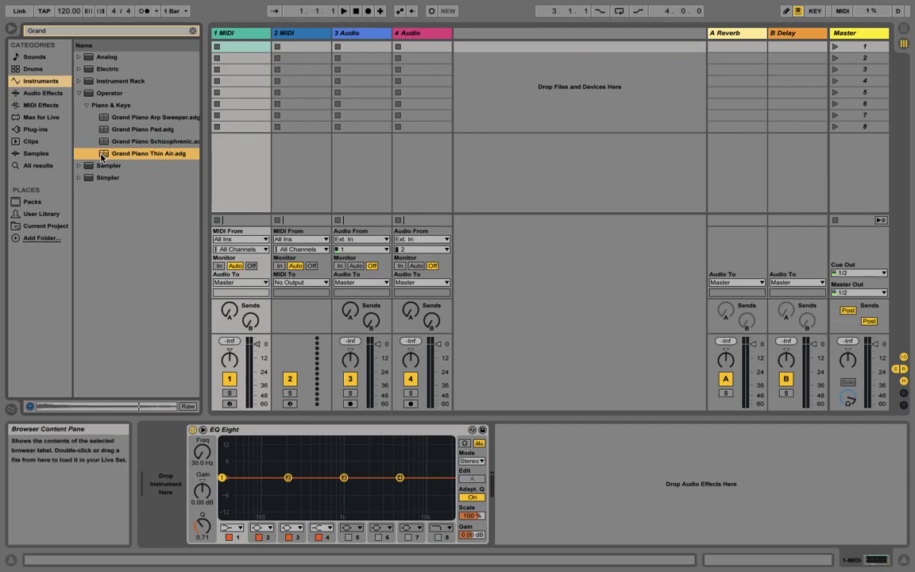
mouse_move(106, 156)
mouse_down()
mouse_move(191, 82)
mouse_move(200, 37)
mouse_move(120, 152)
mouse_up()
Load the Grand Piano Equal Bright Solo preset from Sampler's Piano & Keys folder onto the 1 MIDI track.
click(79, 166)
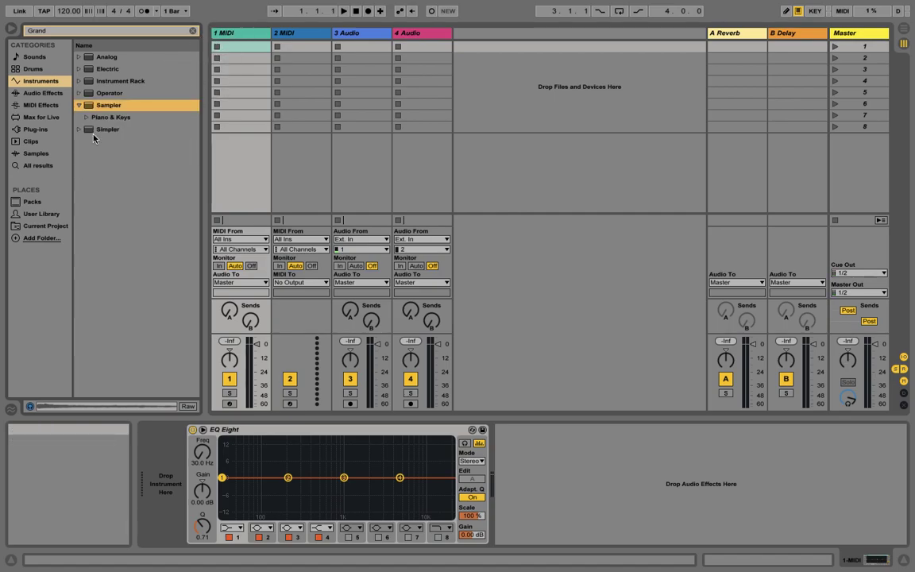
click(86, 118)
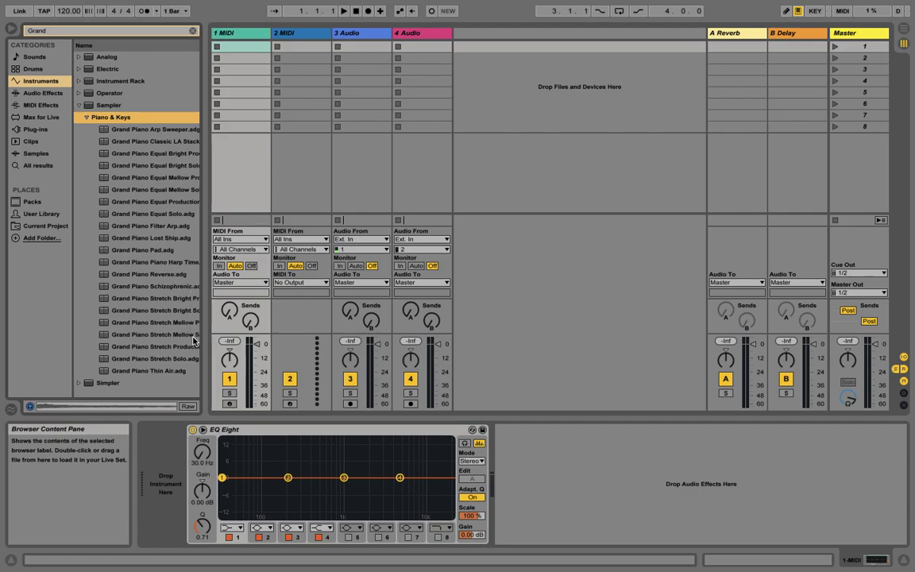
click(157, 142)
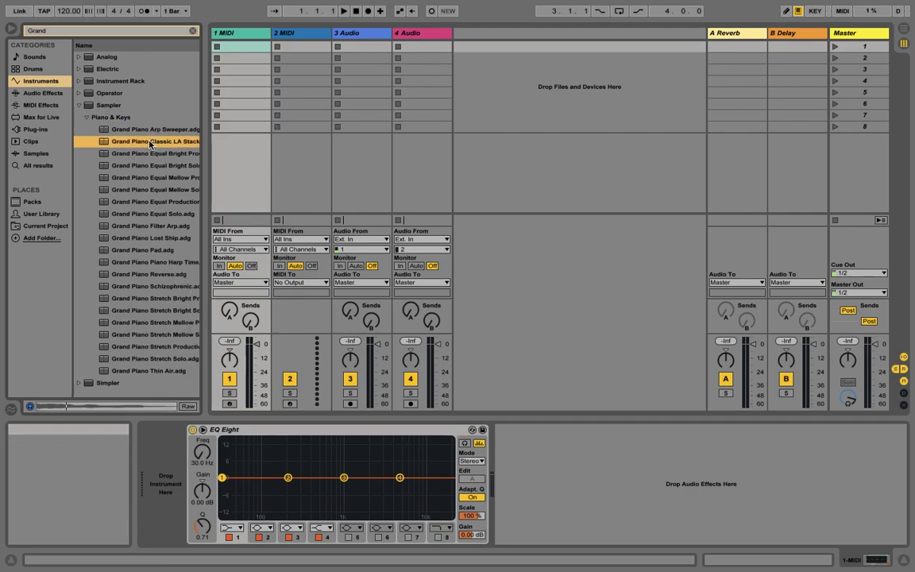
click(114, 178)
drag(111, 165, 234, 31)
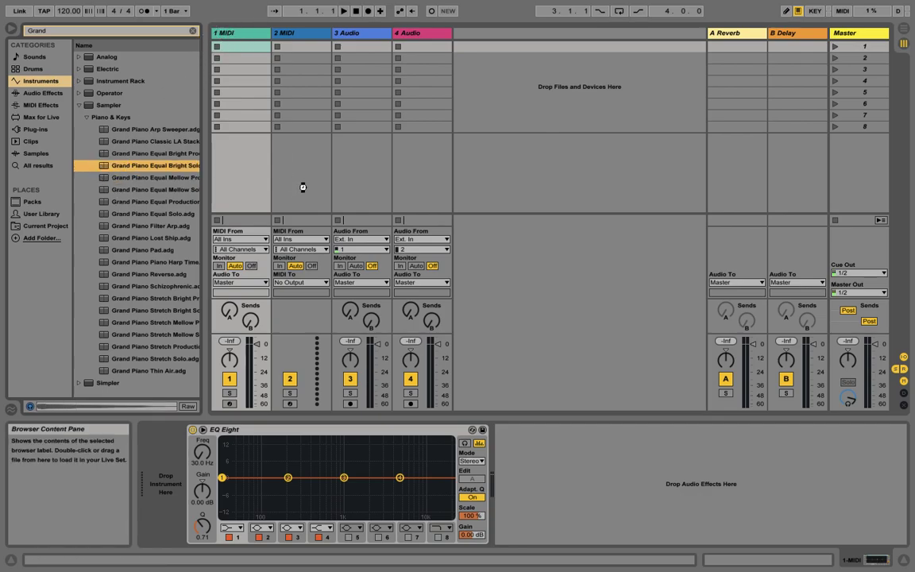
Create a MIDI clip in the piano track's first slot and fill its bar with four consecutive one-beat C3 notes.
double_click(227, 47)
drag(413, 415, 369, 96)
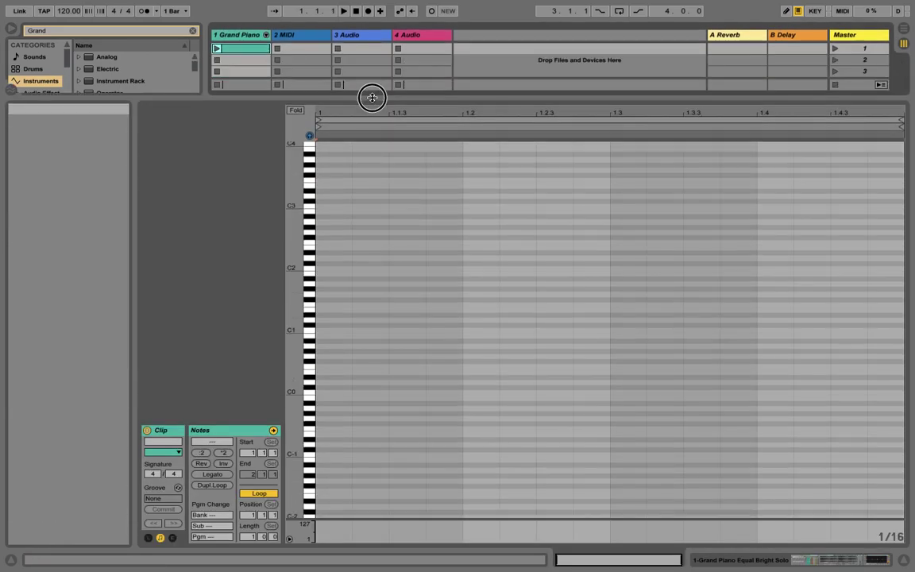
drag(325, 208, 455, 216)
key(super+d)
key(super+d)
key(super+d)
drag(462, 97, 501, 466)
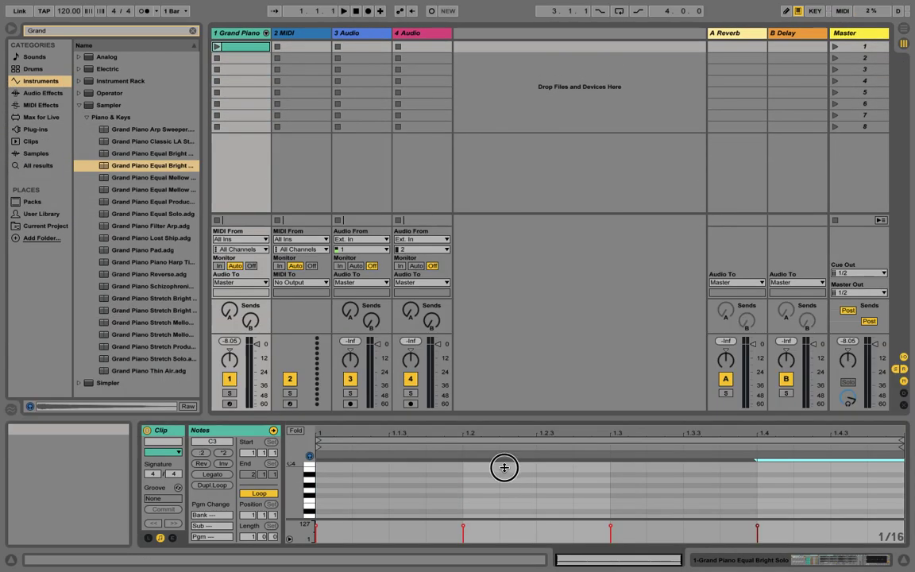
Play the piano clip and lower the song tempo to 52 BPM.
key(space)
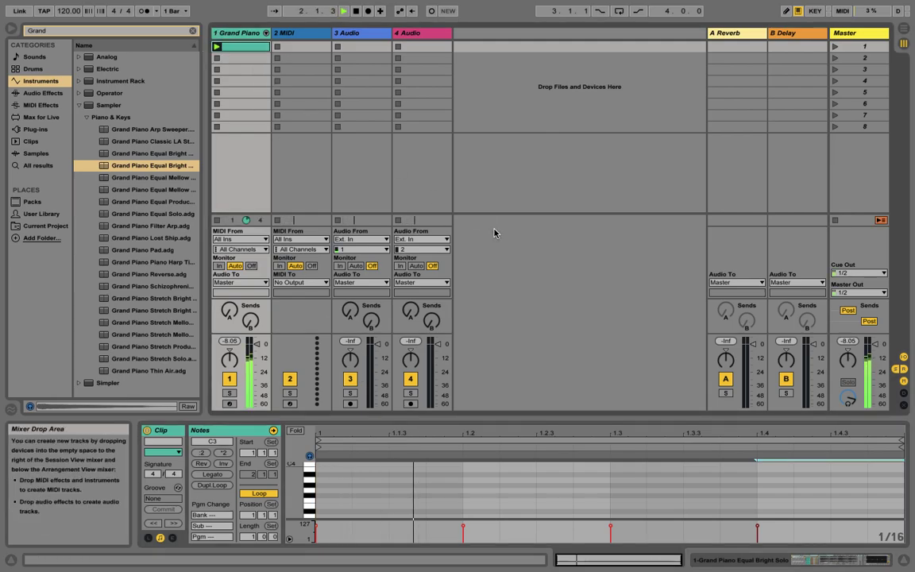
drag(69, 11, 69, 80)
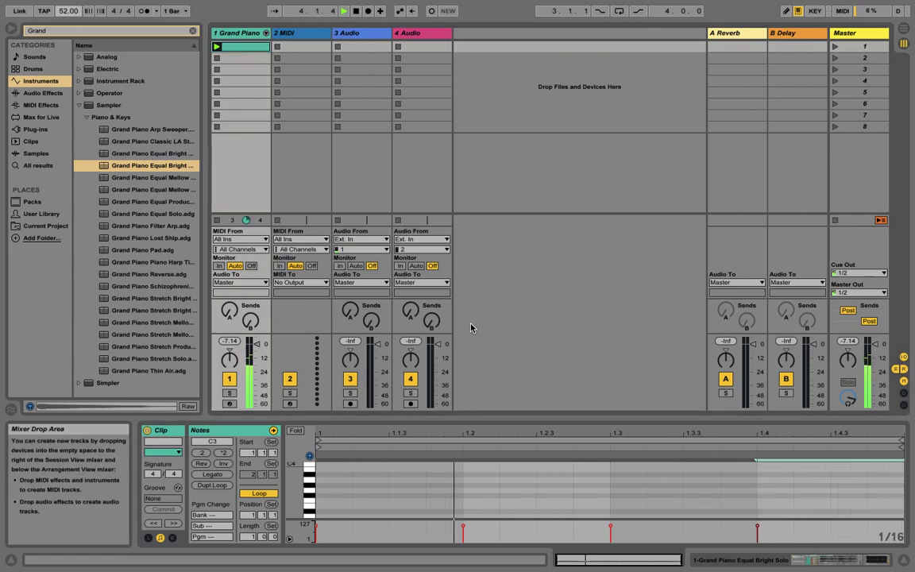
Show the piano track's EQ Eight, play the clip briefly to watch its spectrum, and check the expanded frequency display.
click(239, 33)
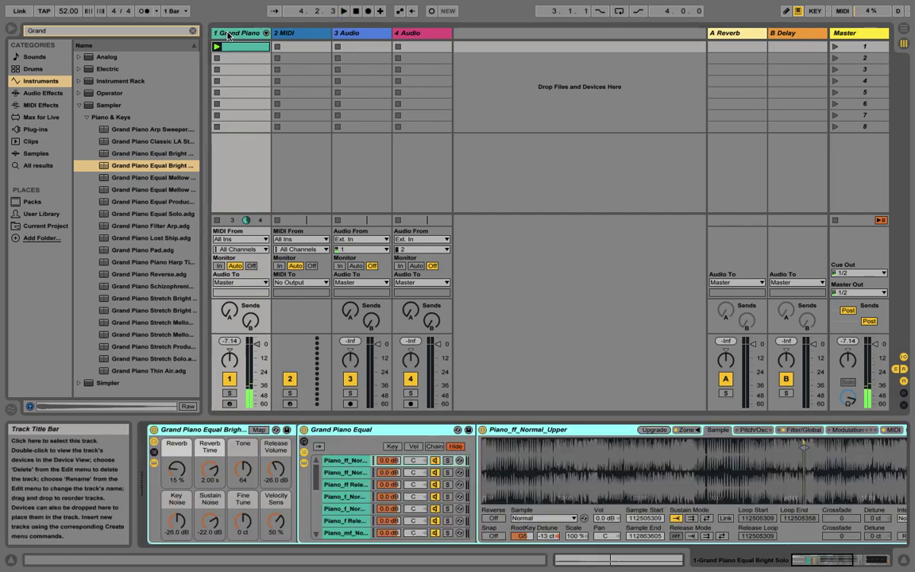
click(906, 561)
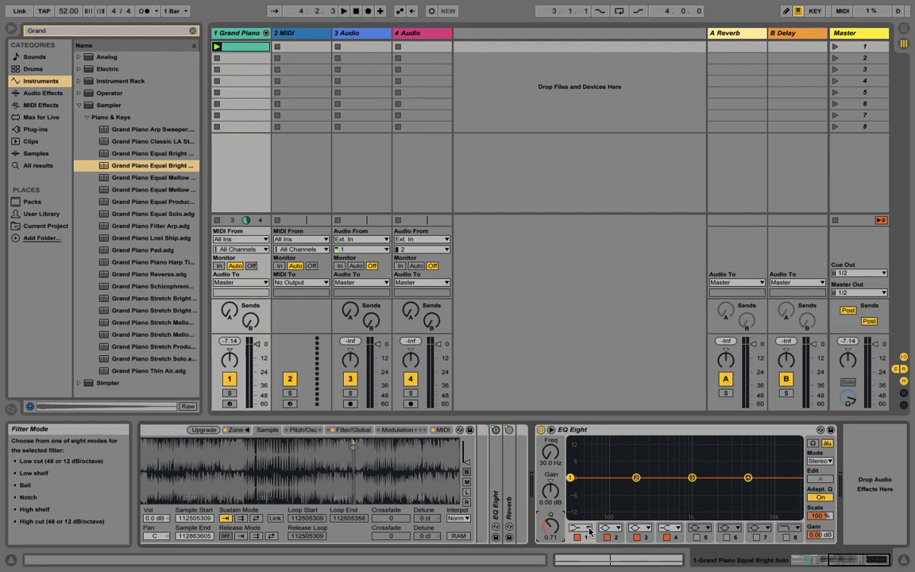
key(space)
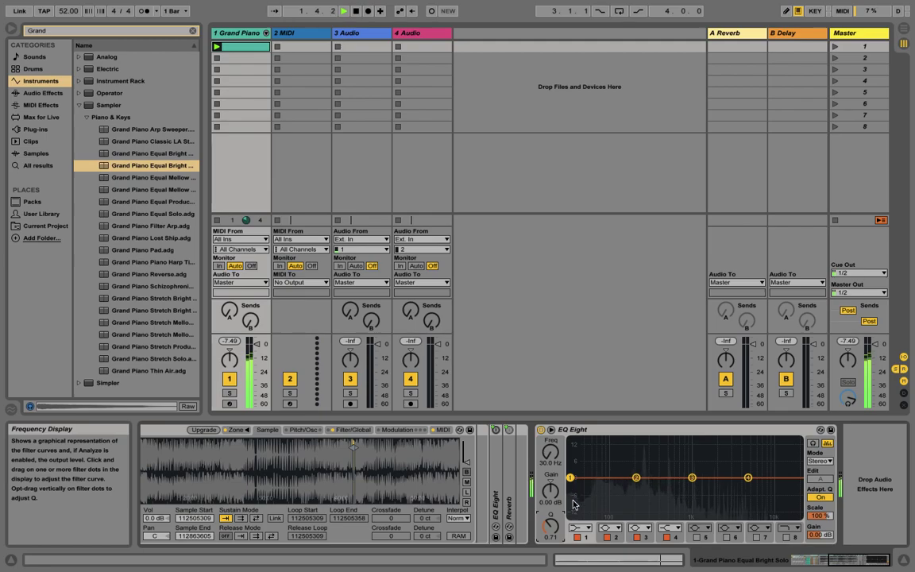
key(space)
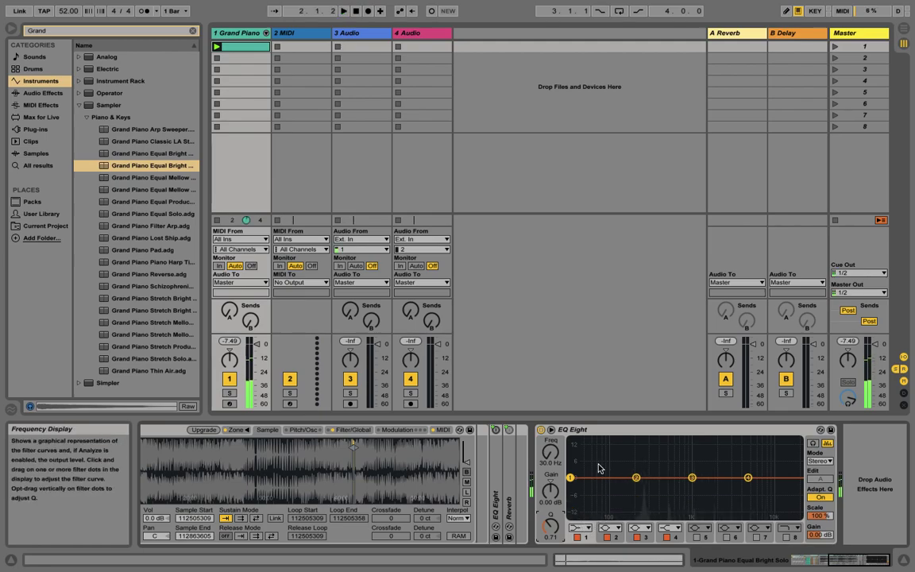
click(551, 429)
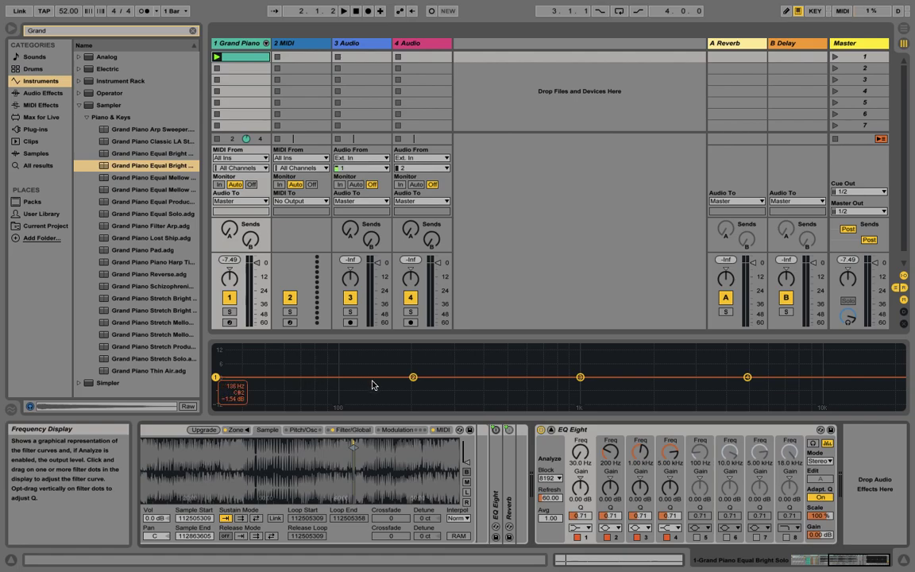
click(552, 430)
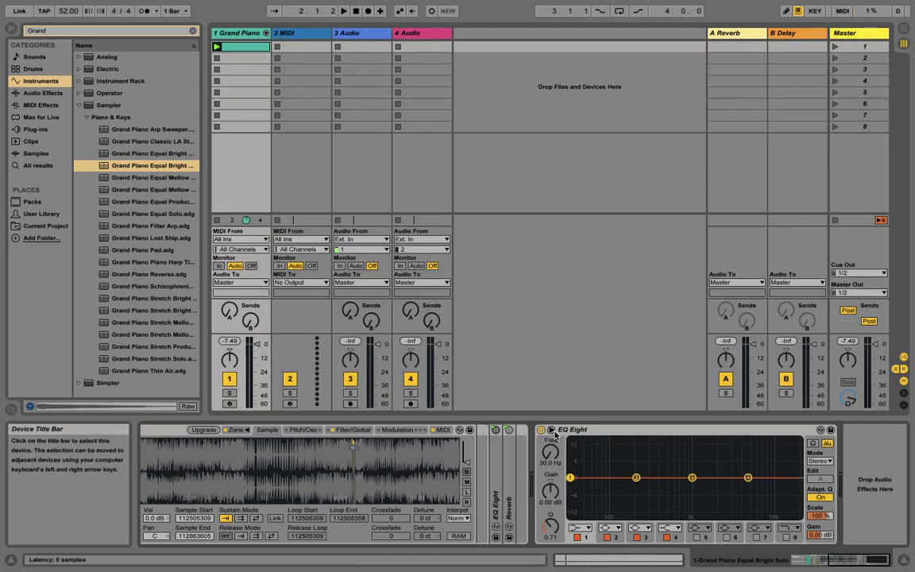
Set EQ Eight's filter 1 to the 12 dB/octave low cut and move its cutoff to about 104 Hz on the enlarged curve.
click(582, 531)
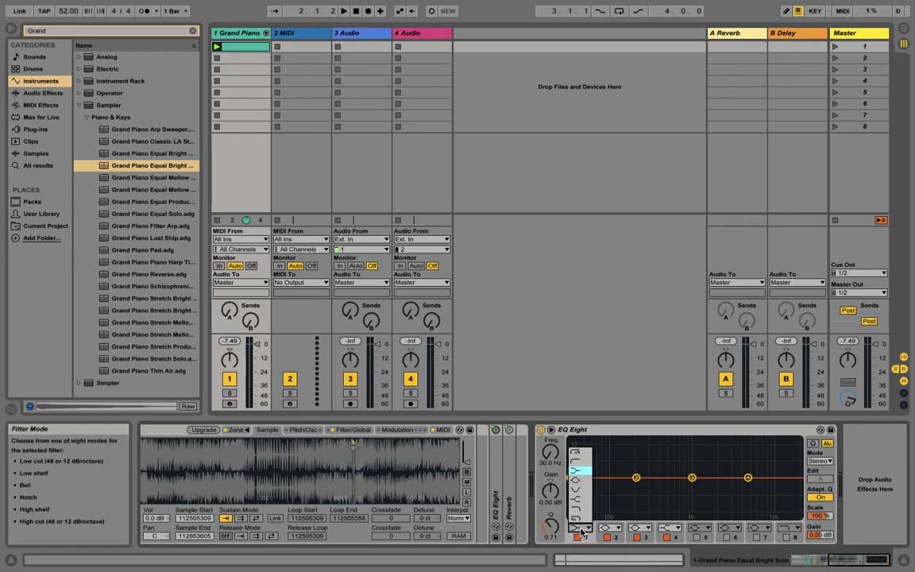
click(578, 419)
drag(569, 487, 597, 485)
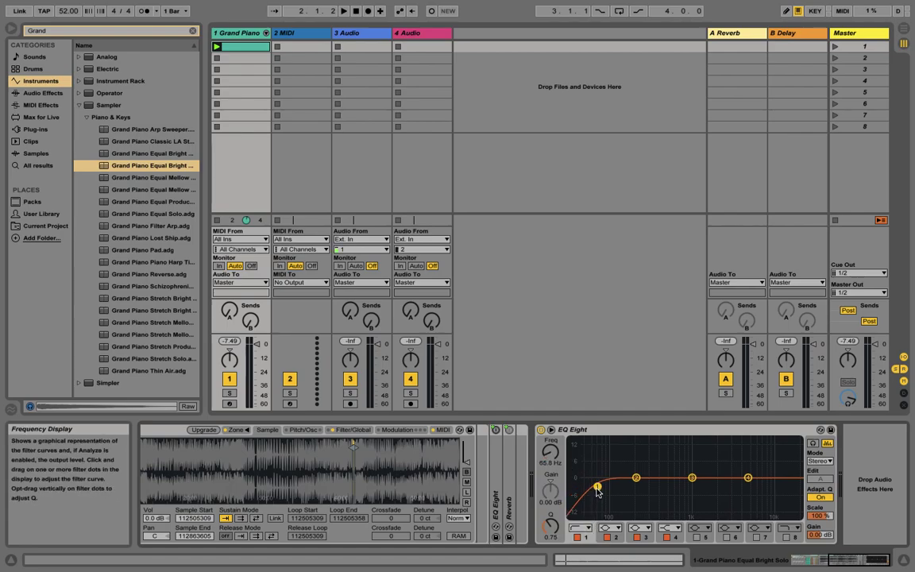
click(551, 429)
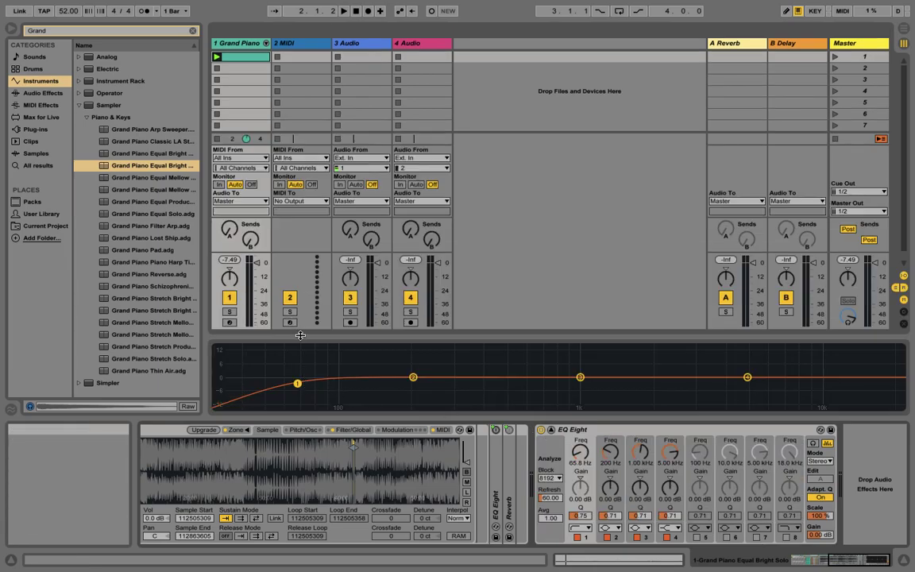
drag(300, 336, 307, 147)
drag(298, 313, 318, 313)
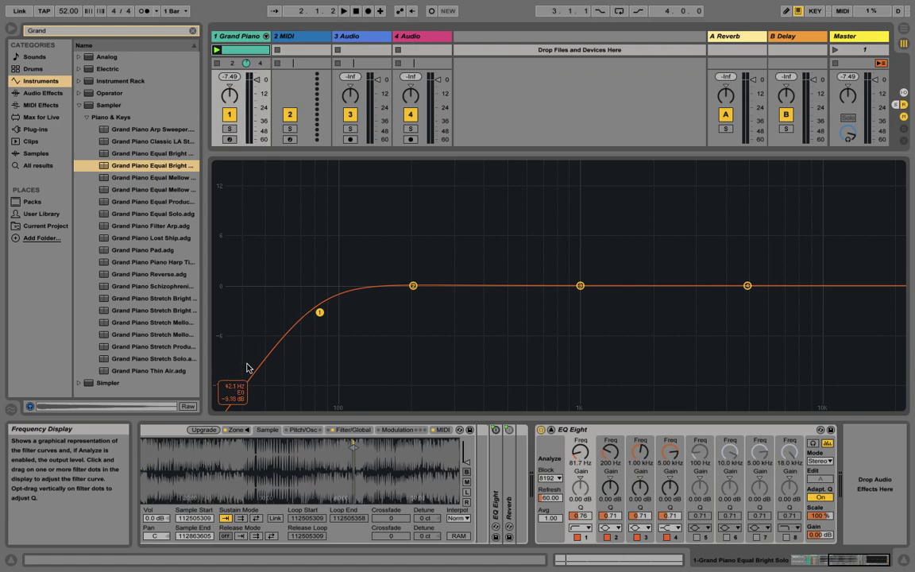
drag(320, 312, 345, 311)
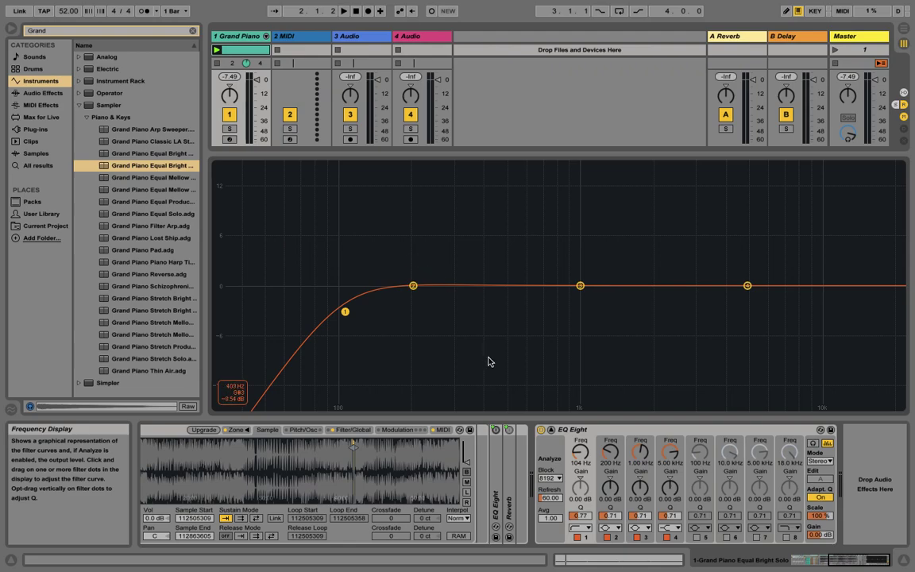
Change filter 4 to the 12 dB/octave high cut and move its cutoff to about 5.70 kHz.
click(670, 527)
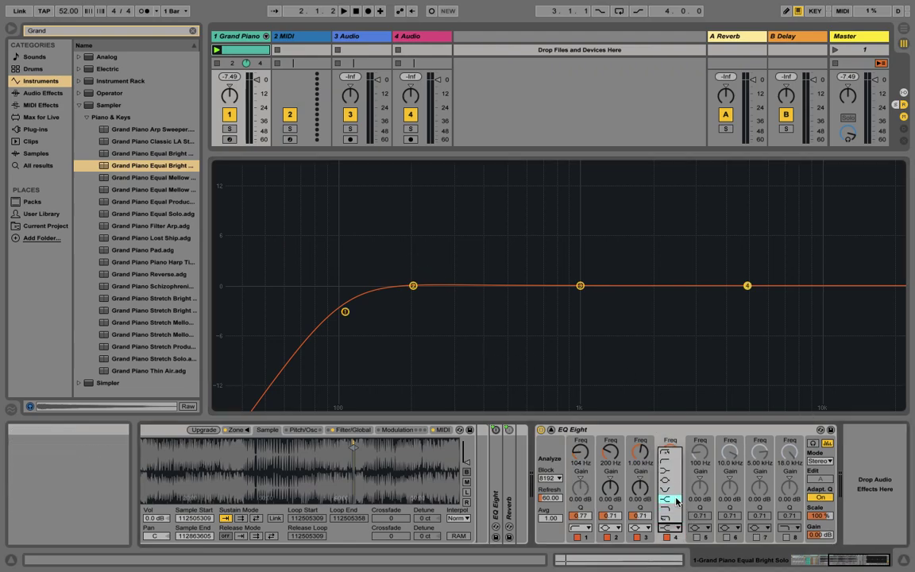
click(677, 501)
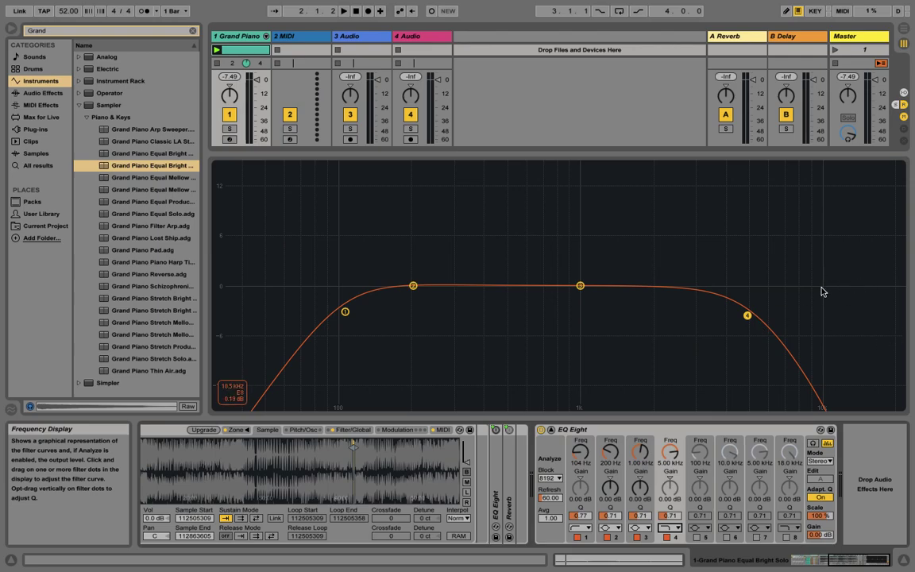
drag(747, 315, 761, 315)
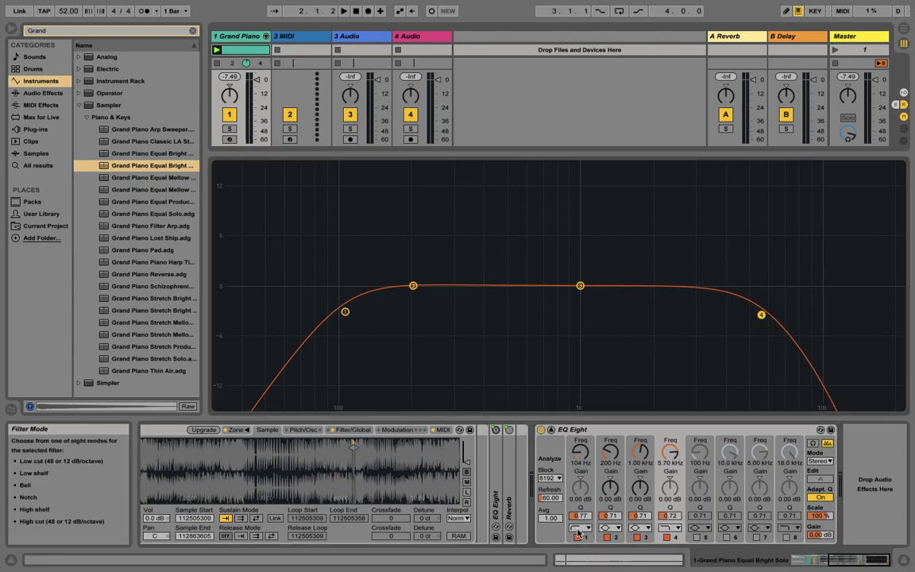
Switch filter 1 to the steep 48 dB/octave low cut and adjust its point to about 105 Hz with a Q of about 0.70.
click(580, 528)
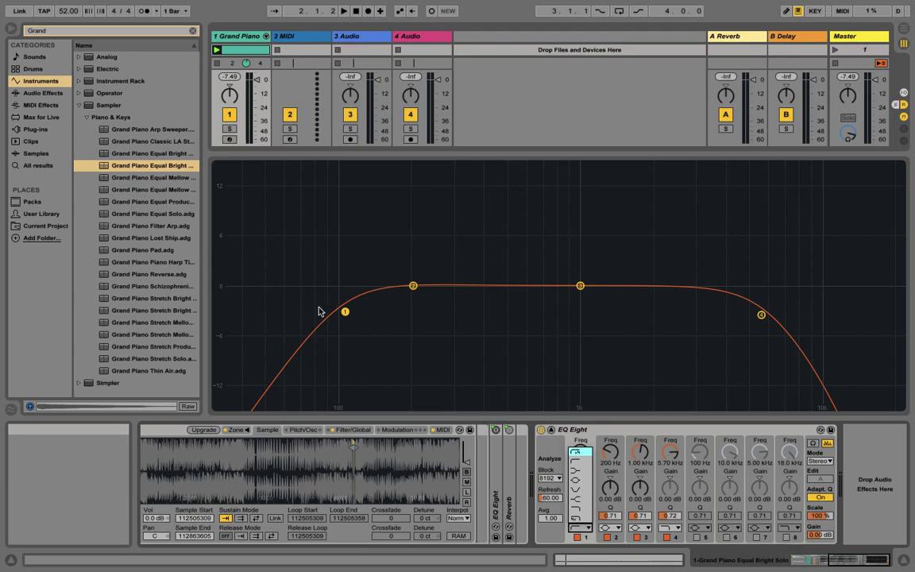
click(580, 451)
drag(345, 312, 346, 290)
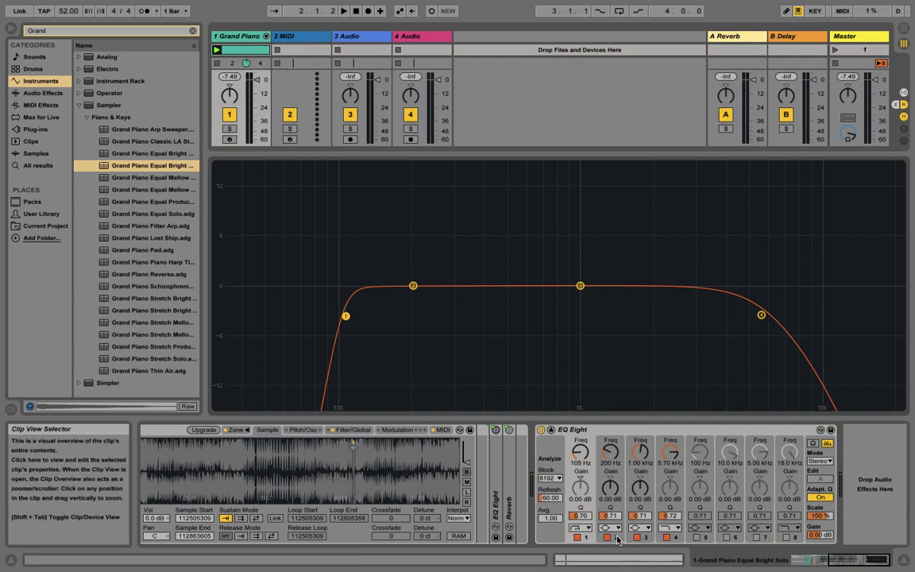
Return filter 1 to the gentler 12 dB/octave low cut.
click(592, 530)
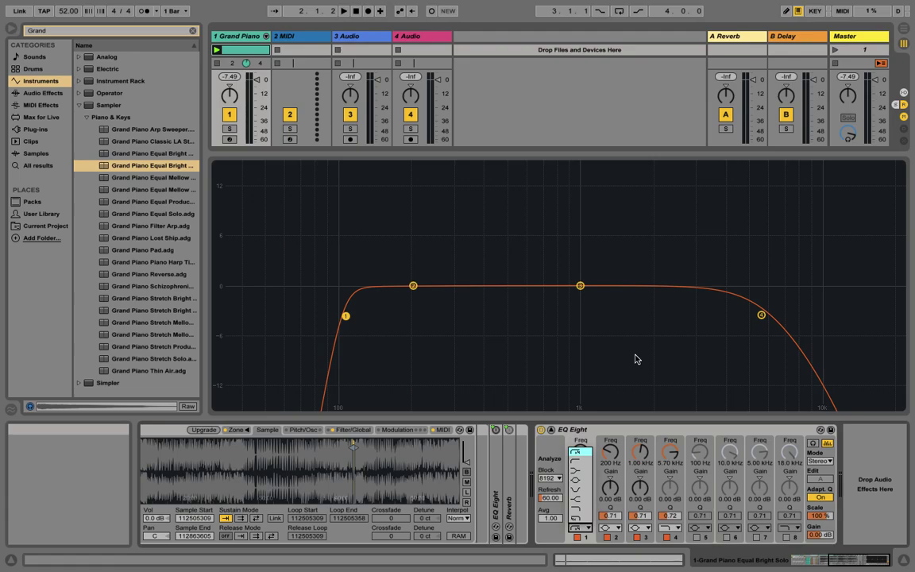
click(583, 460)
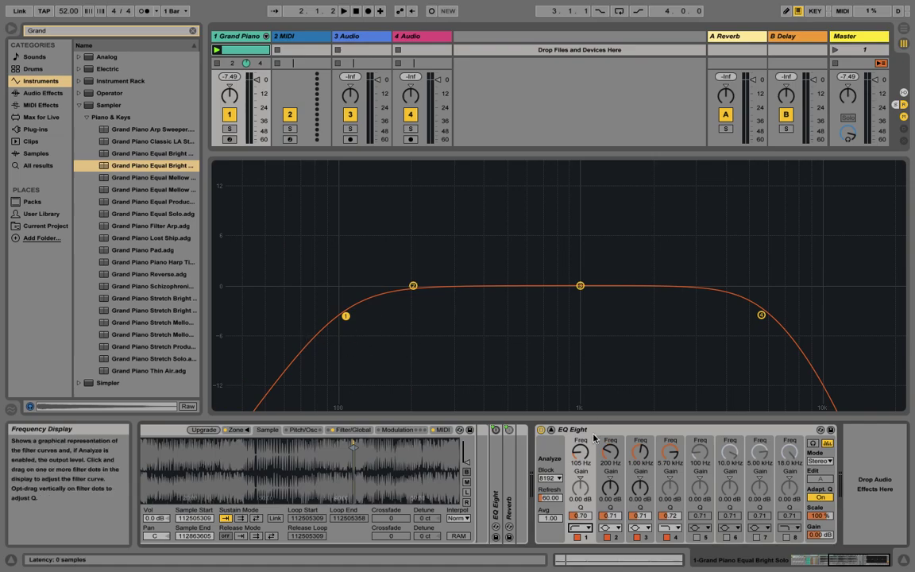
click(581, 527)
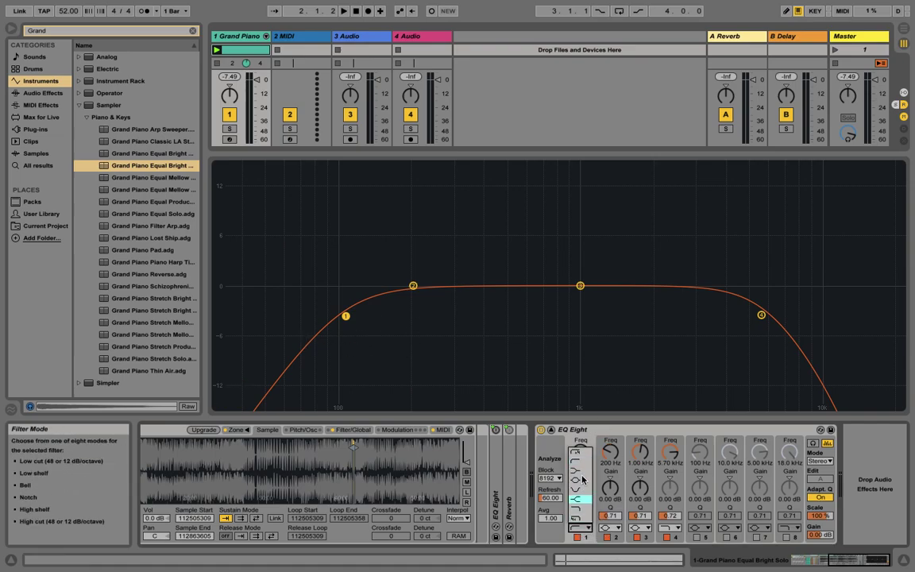
click(577, 463)
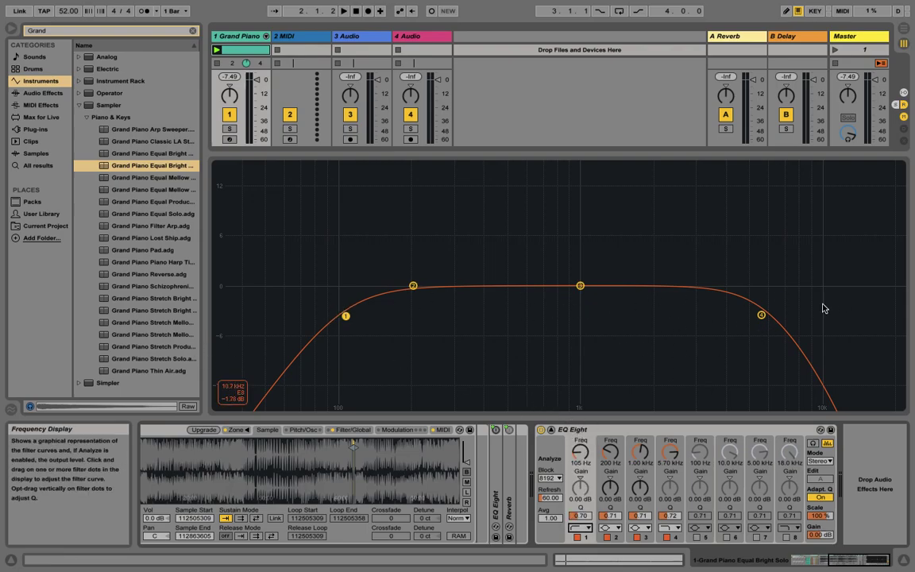
Try filter 1 as a low shelf, return it to the 12 dB/octave low cut, and move its cutoff to about 286 Hz.
click(581, 527)
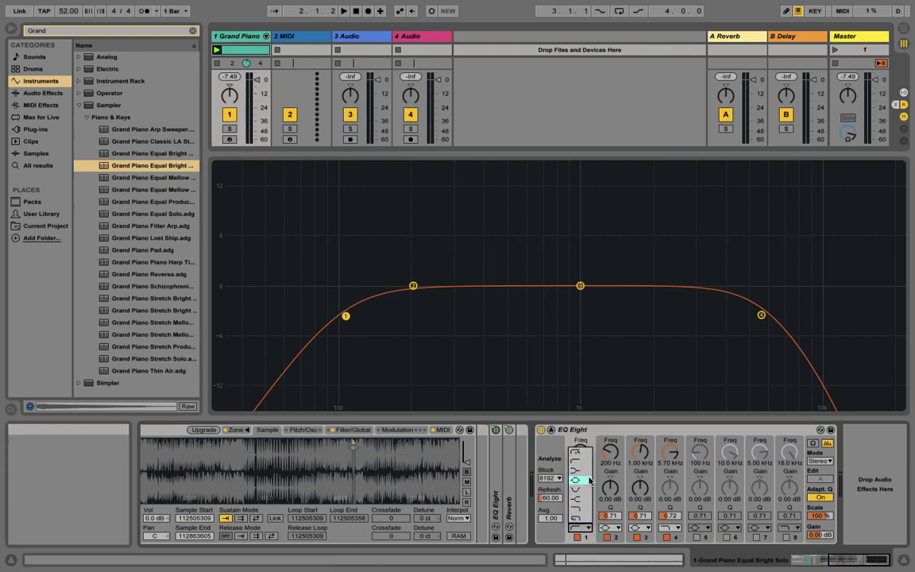
click(584, 472)
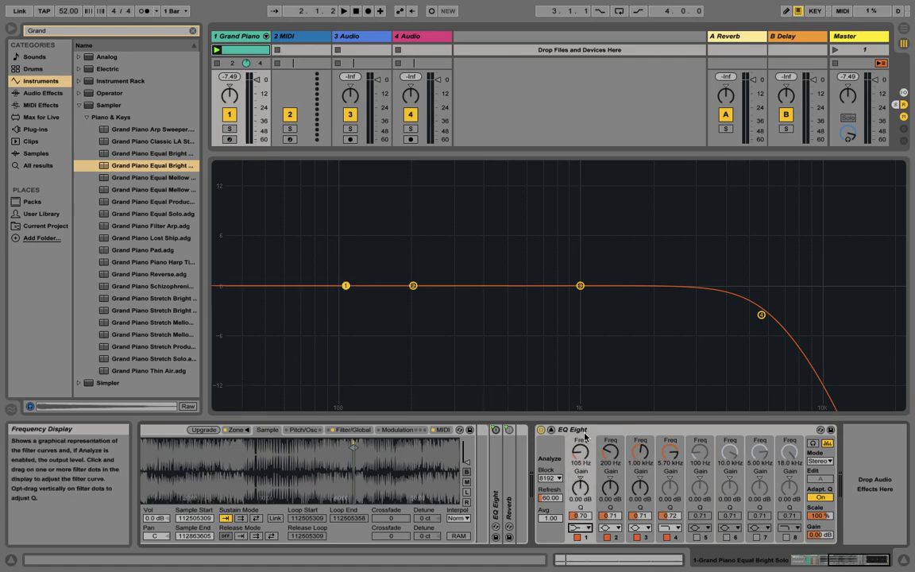
click(586, 528)
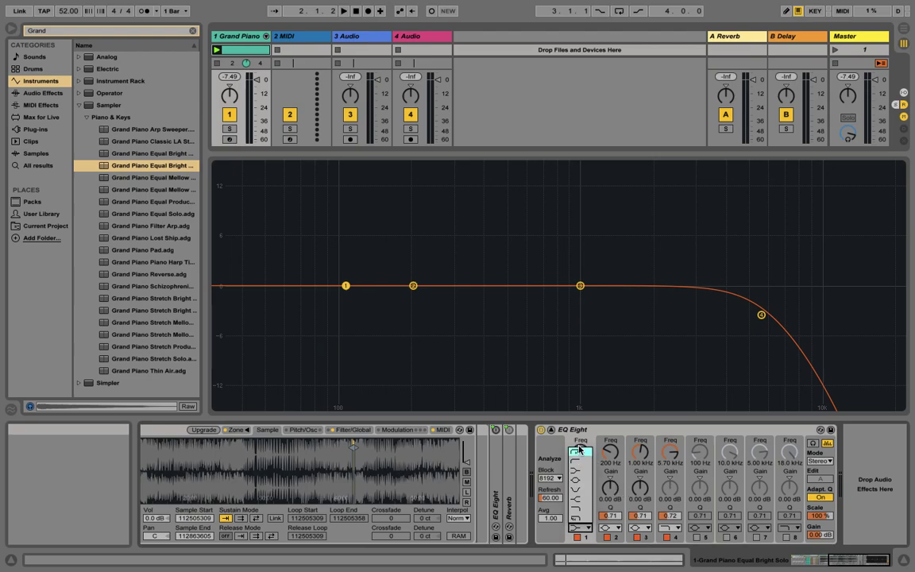
click(582, 464)
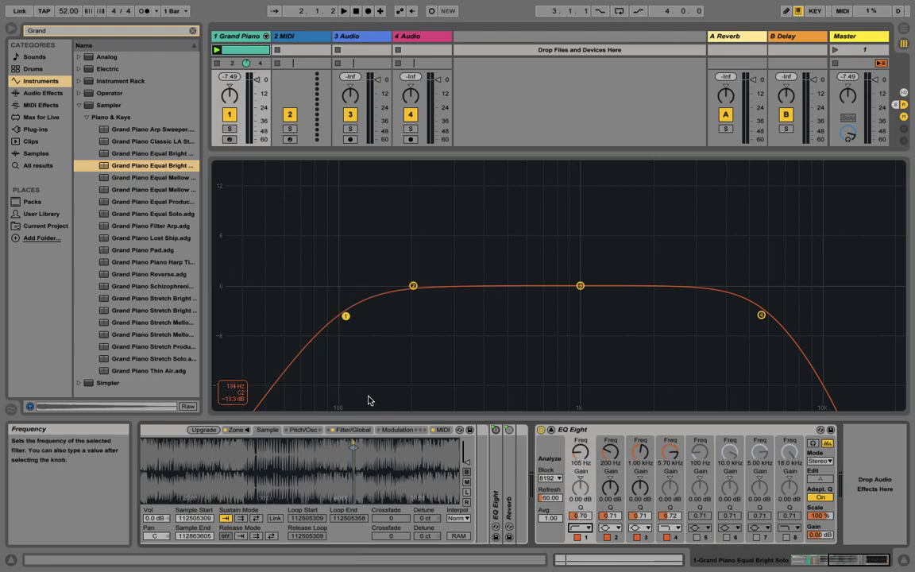
drag(347, 316, 449, 310)
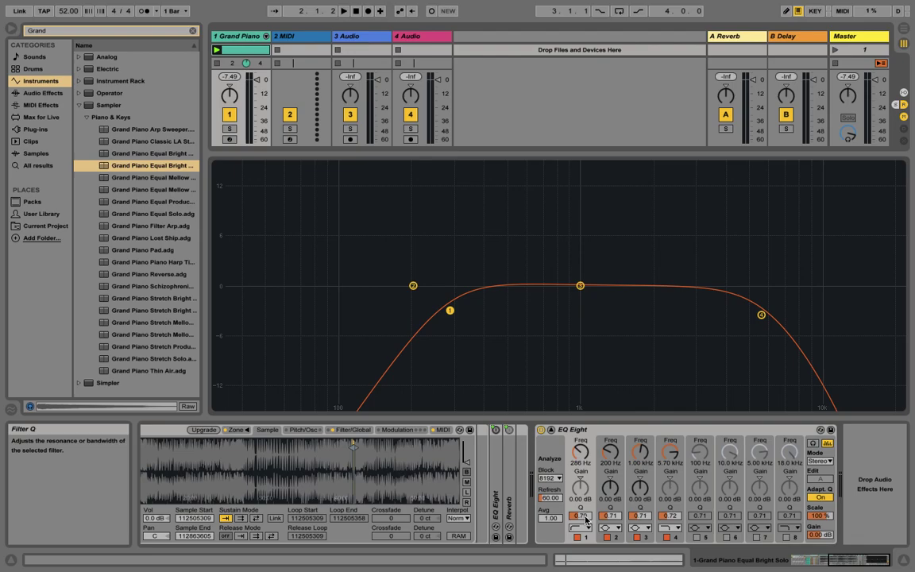
Switch filter 1 to a low shelf at 200 Hz and lower its gain to about -6.43 dB.
click(583, 528)
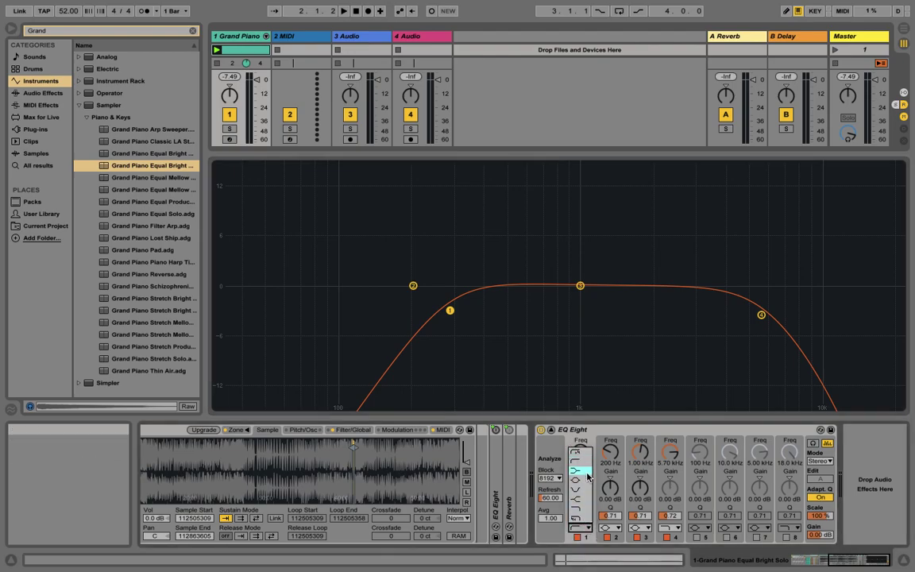
click(587, 473)
mouse_move(581, 453)
mouse_down()
mouse_move(581, 438)
mouse_move(581, 449)
mouse_up()
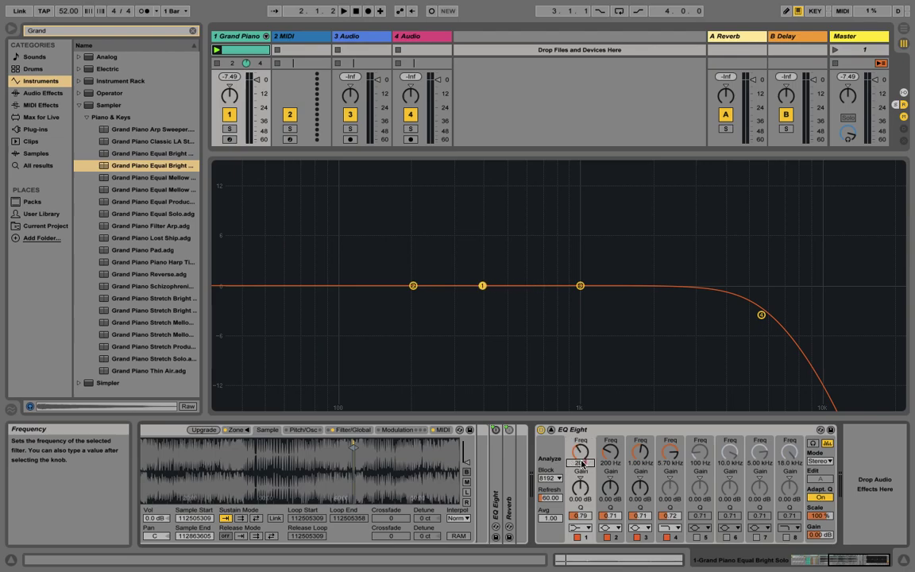
key(Return)
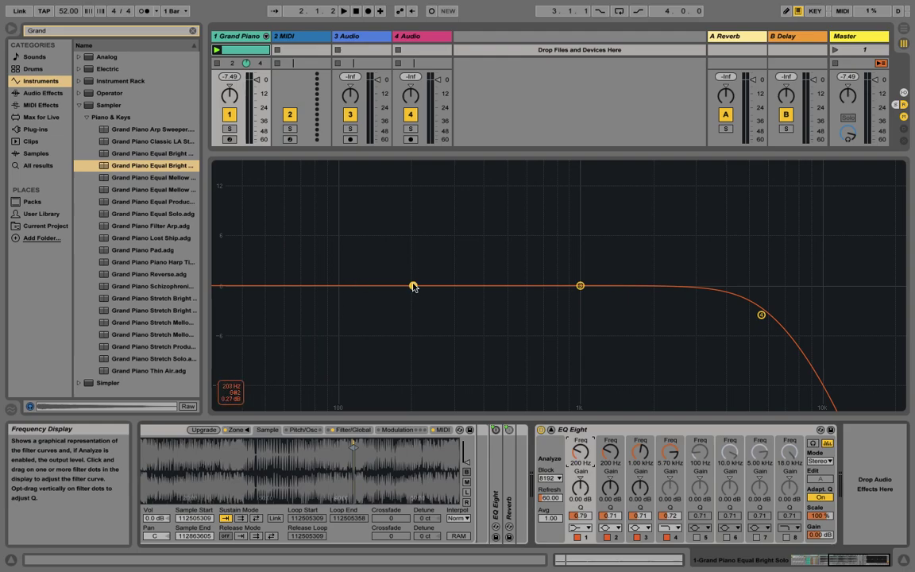
click(586, 528)
drag(581, 487, 581, 508)
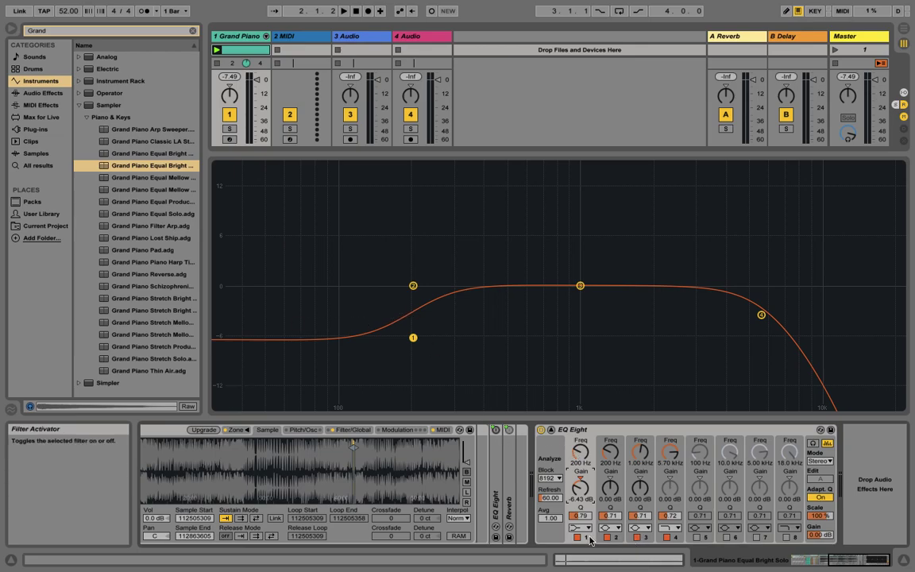
Change filter 4 to a high shelf and move its point to about 4.25 kHz with about -6.44 dB gain.
click(671, 528)
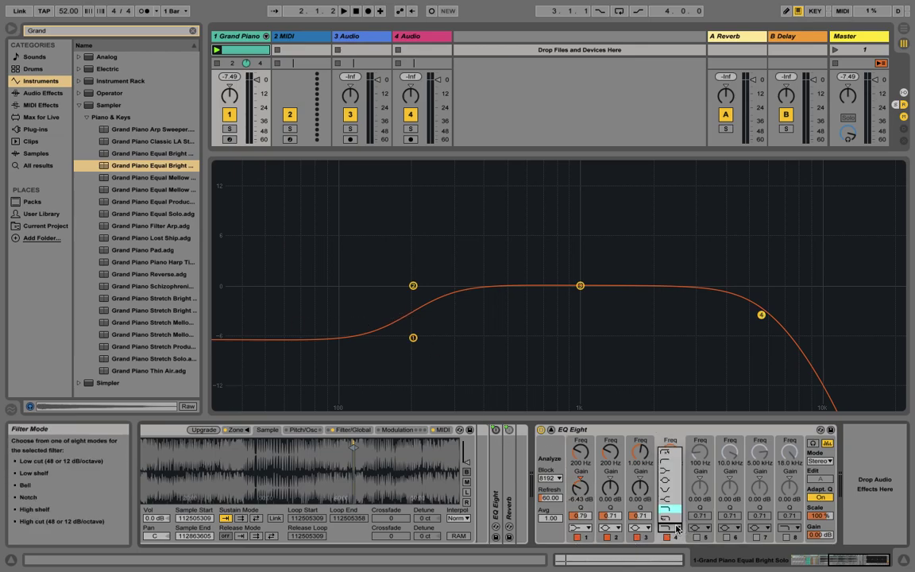
click(669, 473)
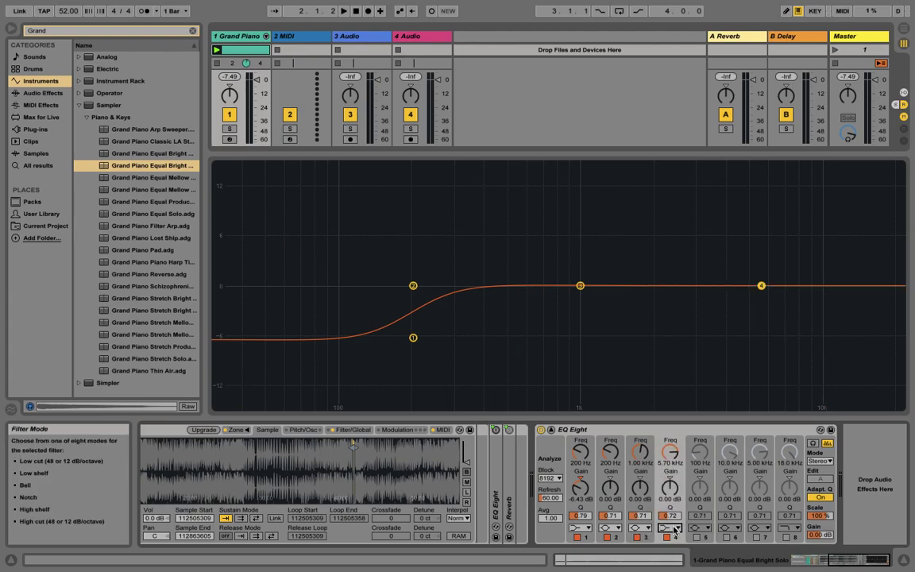
click(671, 528)
click(679, 496)
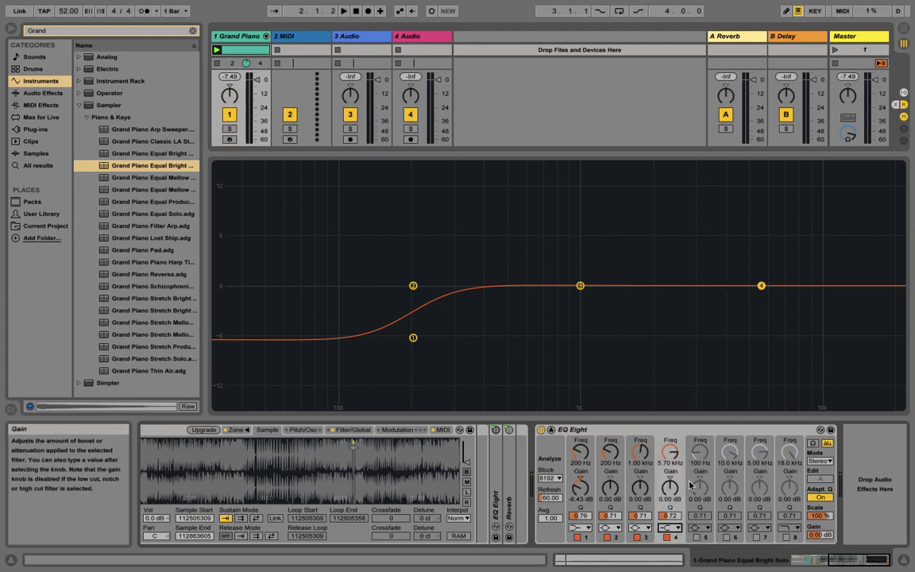
drag(761, 286, 730, 338)
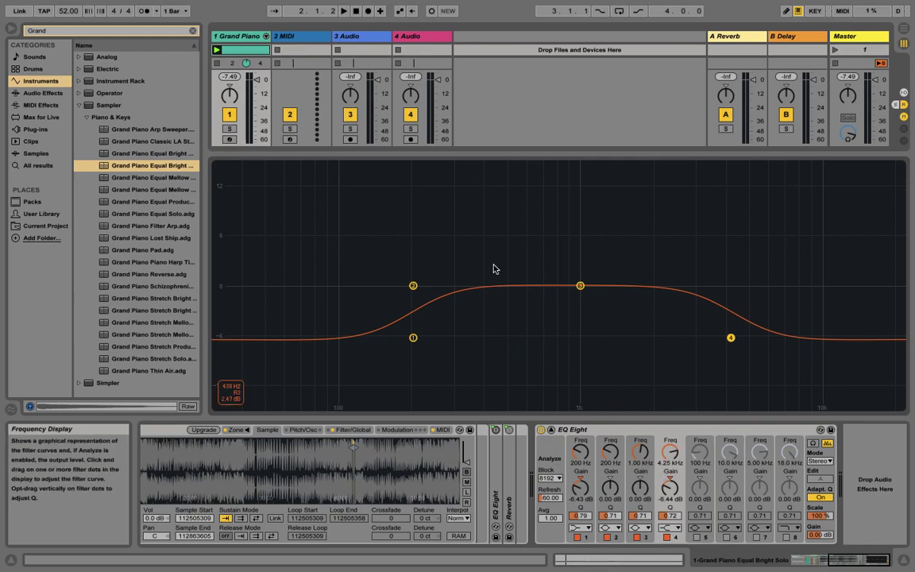
Flatten both shelves near 0 dB with filter 4 at about 6.33 kHz, and audition the clip while moving filter 1 to about 112 Hz.
drag(417, 335, 402, 288)
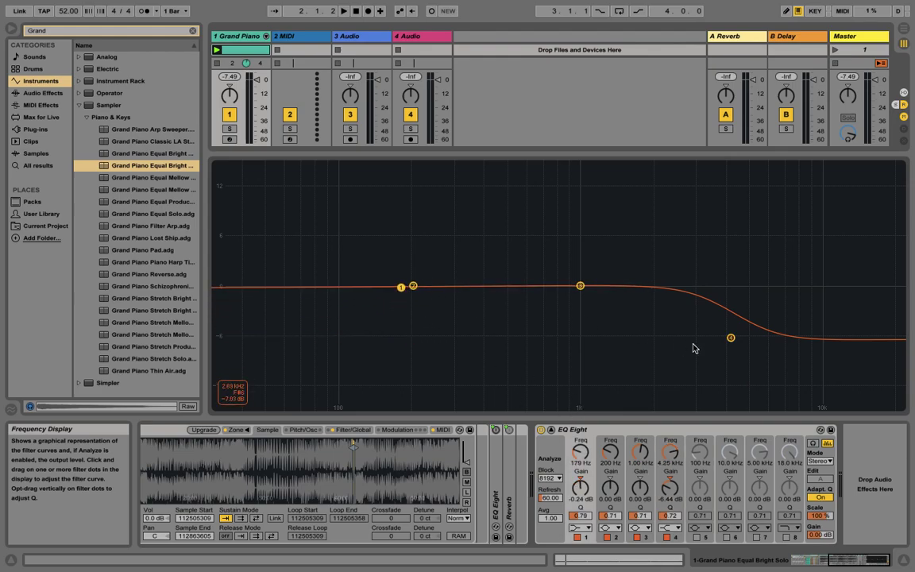
drag(731, 338, 772, 287)
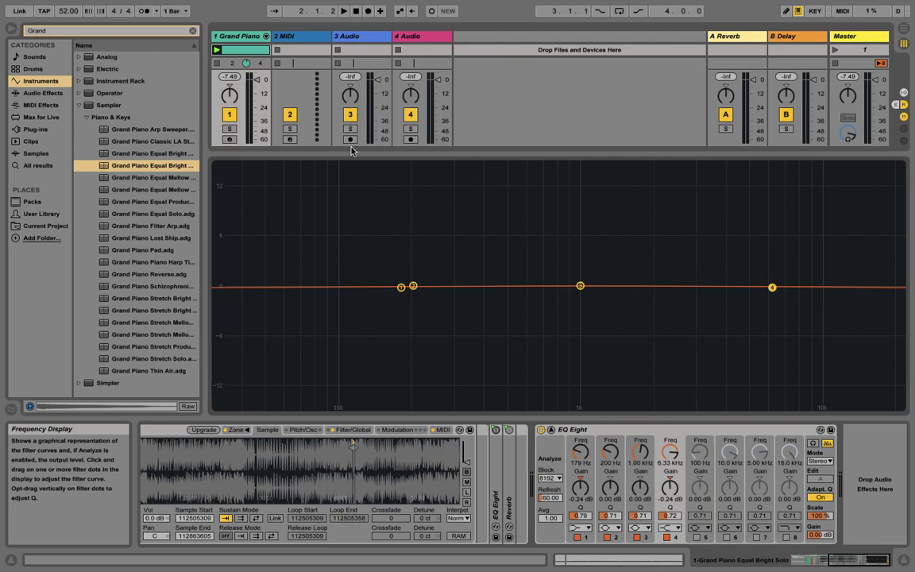
click(216, 51)
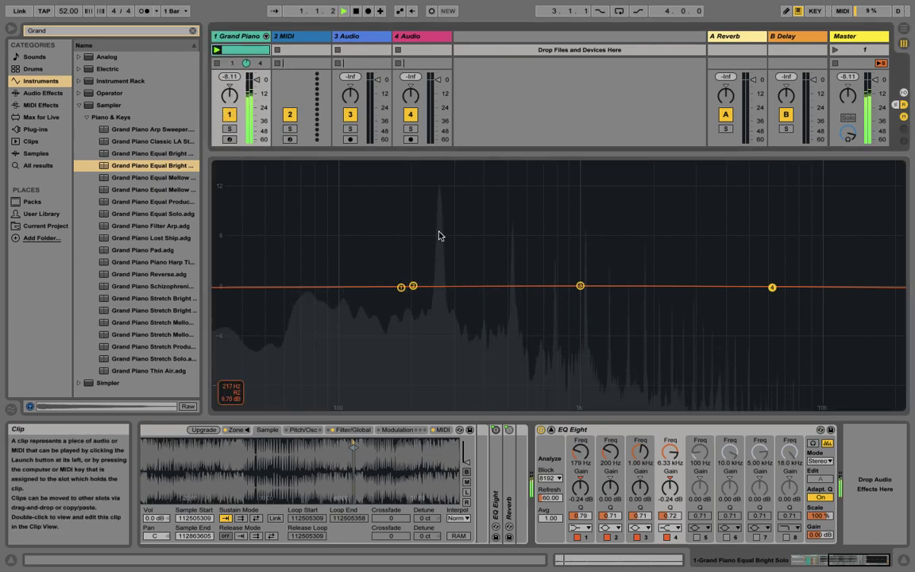
drag(402, 287, 352, 286)
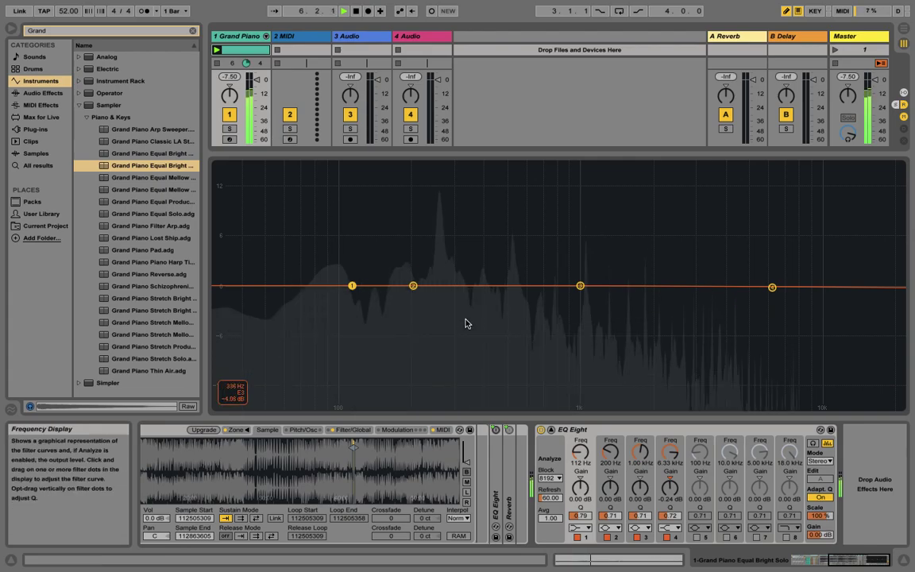
key(space)
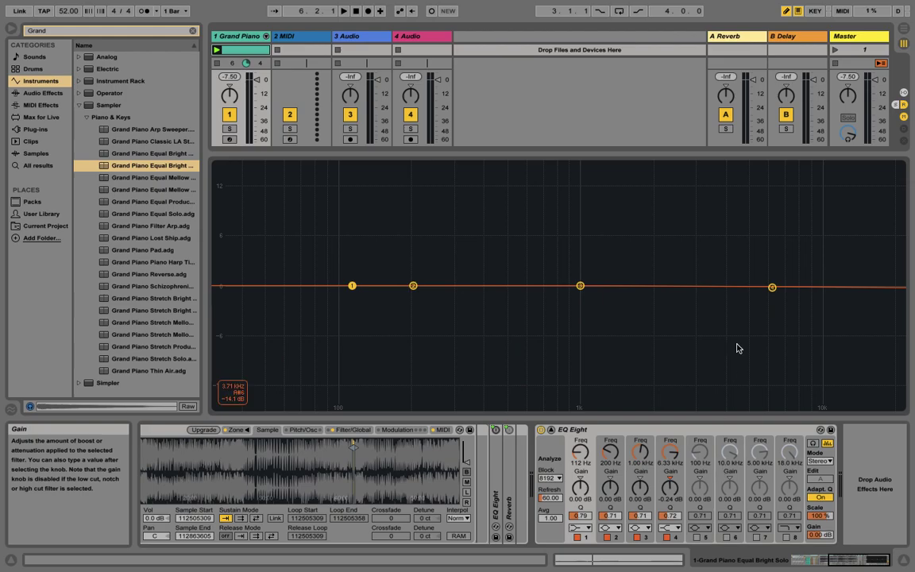
Play the clip with filter 4's shelf lowered to about -7.62 dB at 530 Hz, and toggle EQ Eight off and on to compare.
key(space)
drag(773, 288, 514, 348)
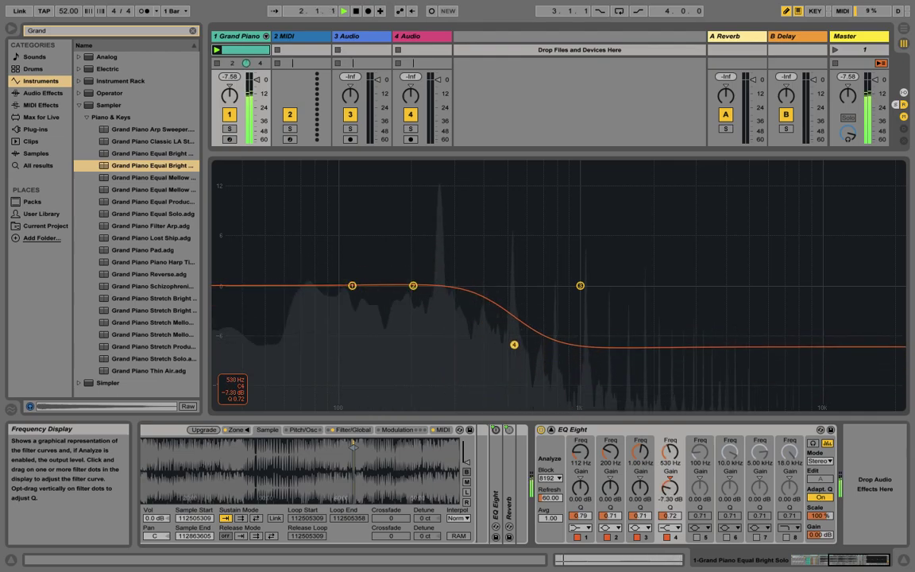
click(541, 430)
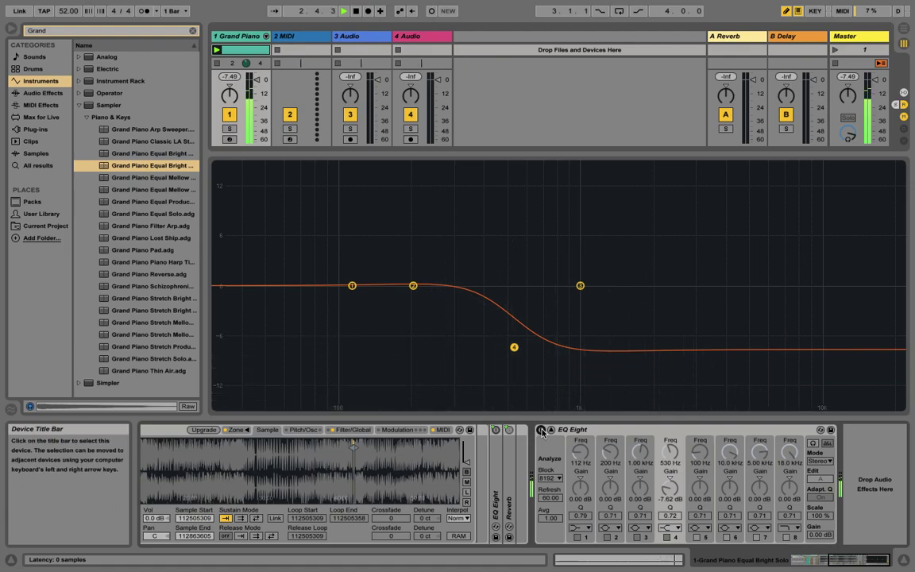
click(541, 430)
click(542, 430)
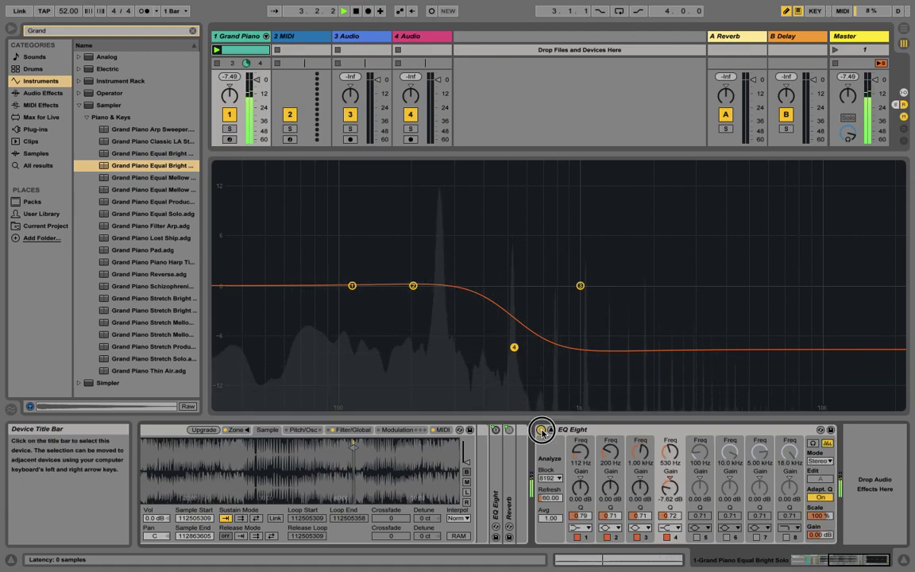
Return filter 4 to 0 dB at about 9.59 kHz and keep filter 2 in Bell mode.
drag(514, 348, 815, 285)
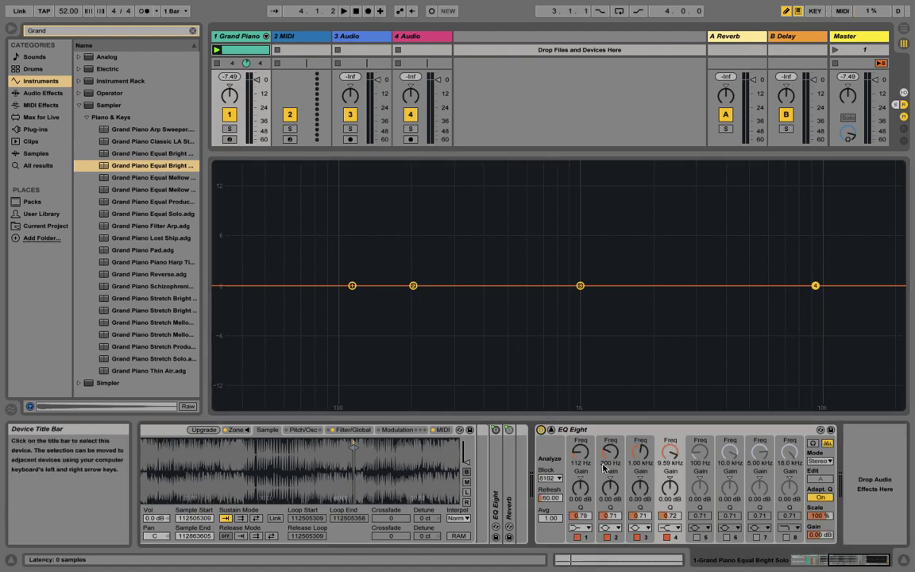
click(611, 528)
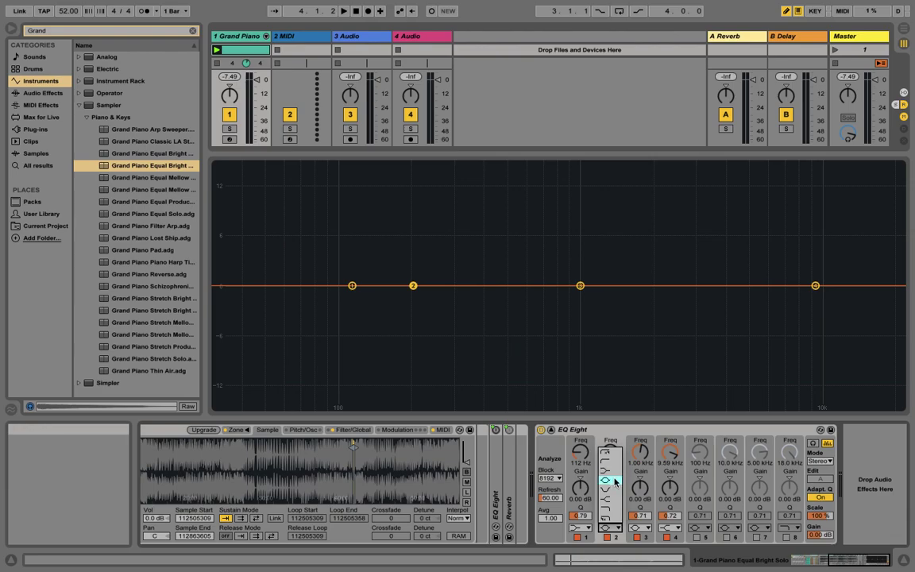
click(604, 469)
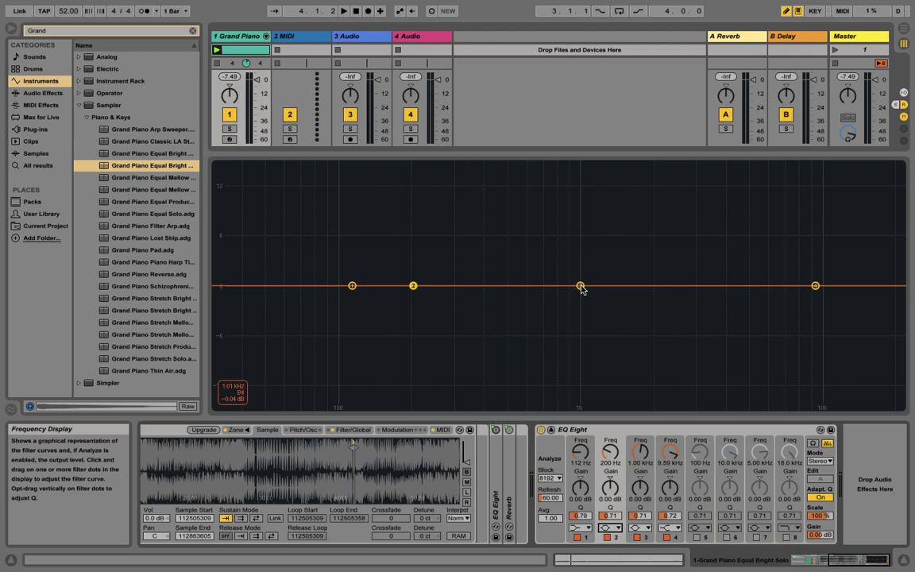
Audition a bell boost of about 12.4 dB on filter 3 around 1.02 kHz, and bring its gain back to 0 dB.
key(space)
drag(582, 288, 585, 184)
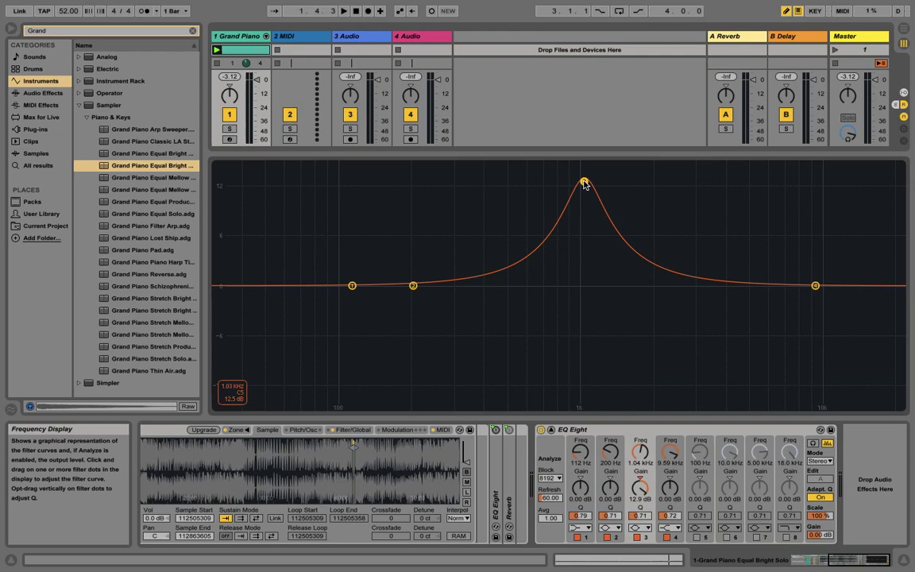
drag(584, 181, 583, 185)
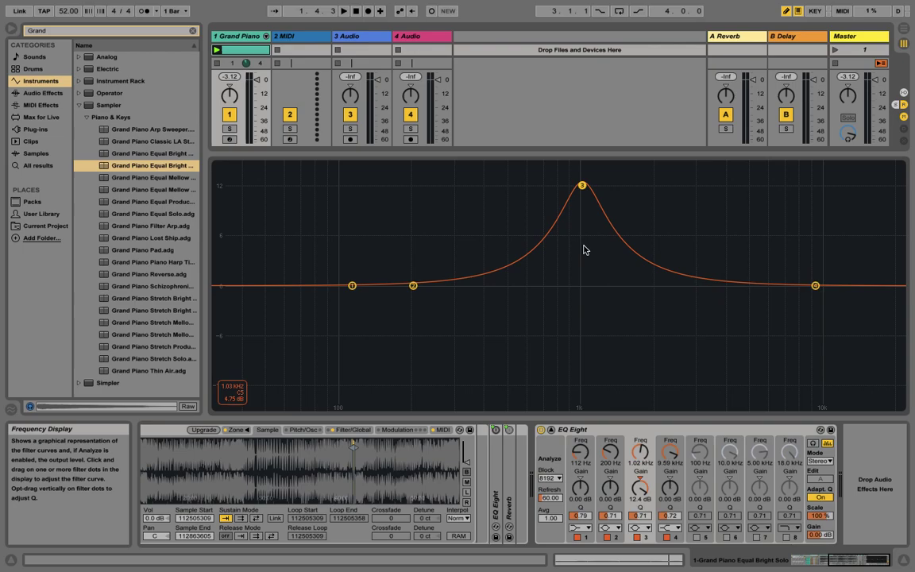
drag(583, 186, 583, 286)
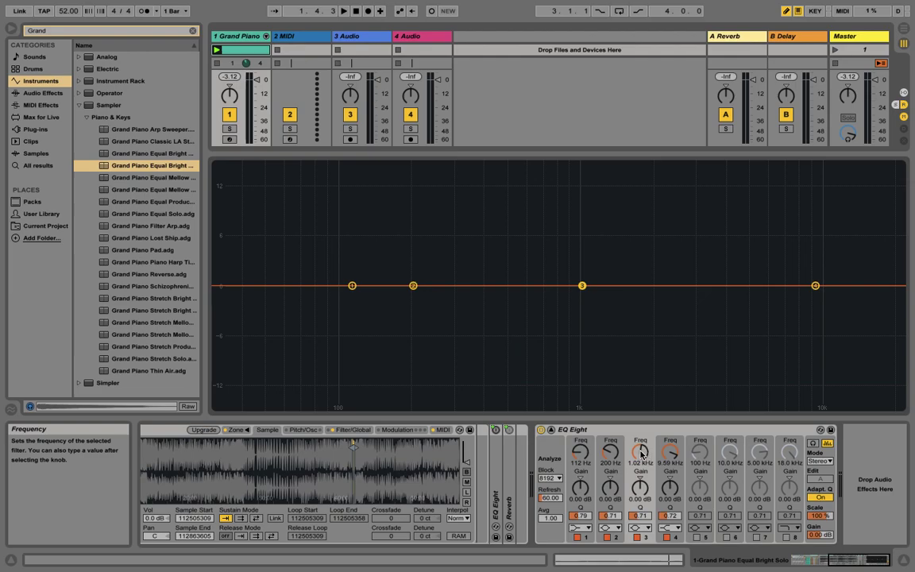
Turn off filters 1, 2 and 4, and set filter 3's frequency to 1.00 kHz.
drag(645, 453, 645, 456)
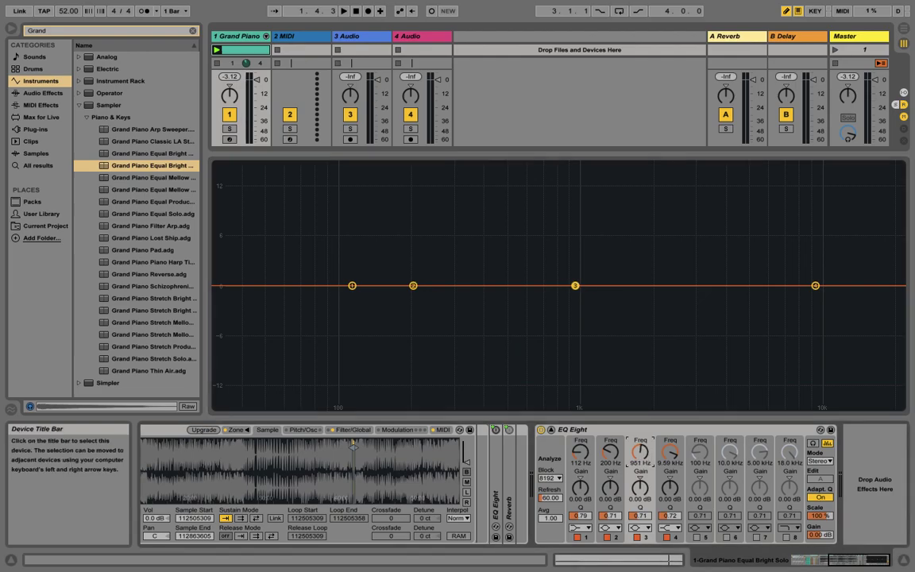
click(577, 537)
click(607, 537)
click(667, 537)
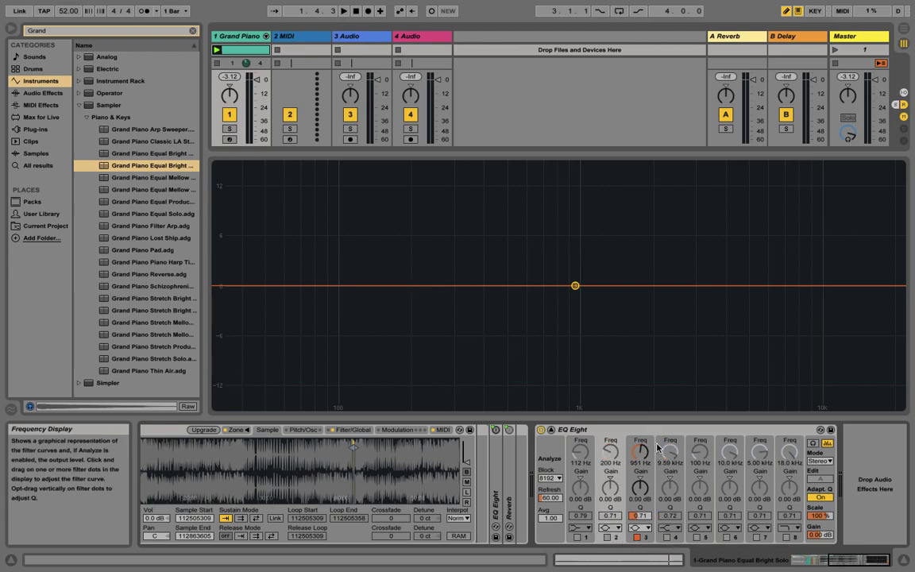
drag(636, 457, 637, 462)
text(100)
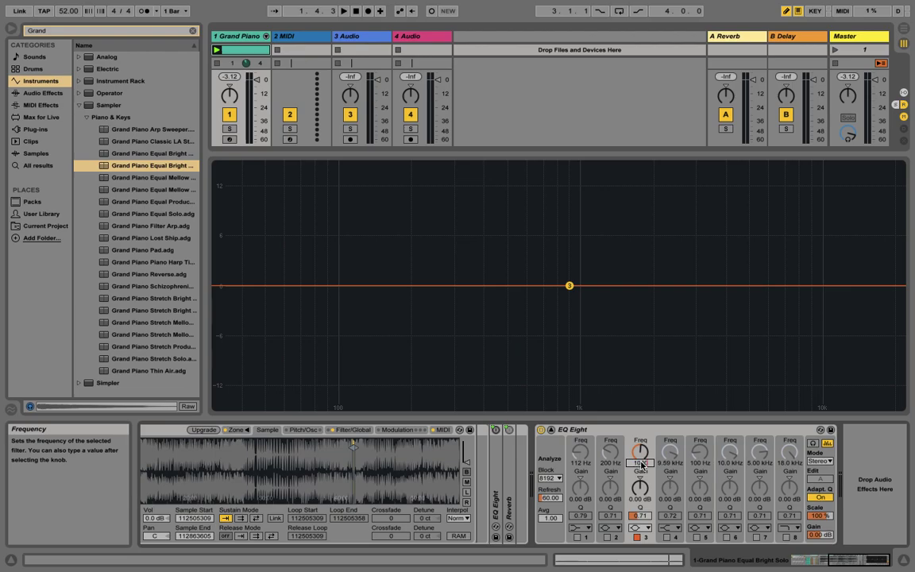
key(Return)
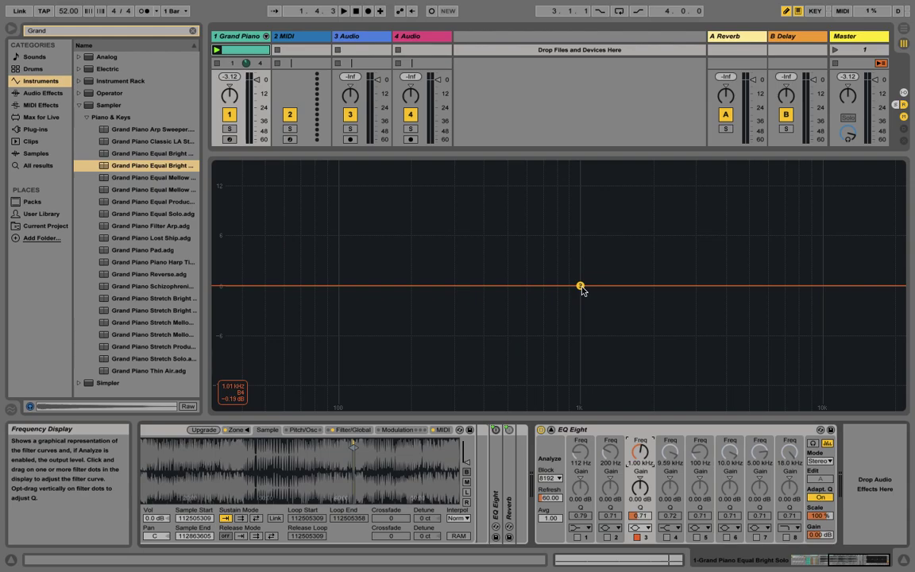
Boost filter 3 to about 3.10 dB and narrow its bell to a Q of 18.0.
drag(581, 286, 580, 261)
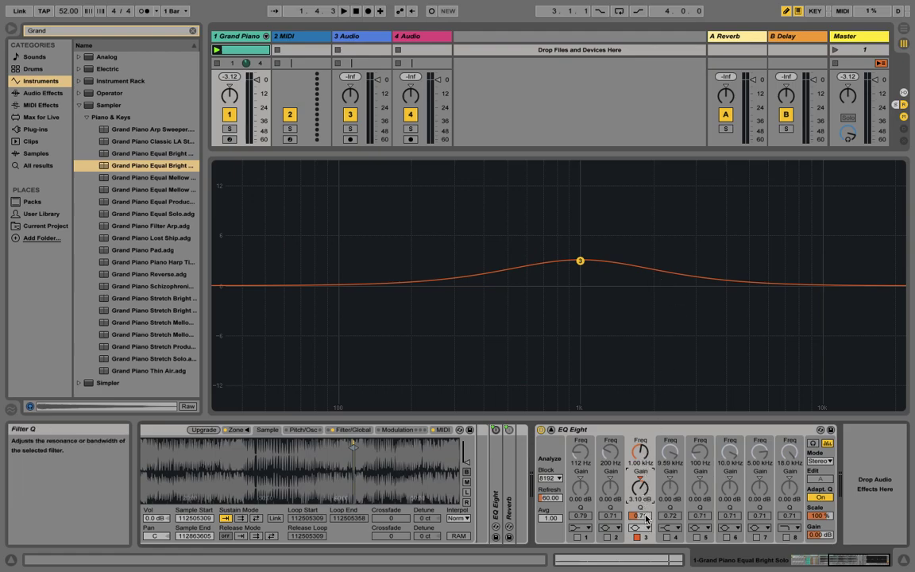
drag(647, 518, 647, 451)
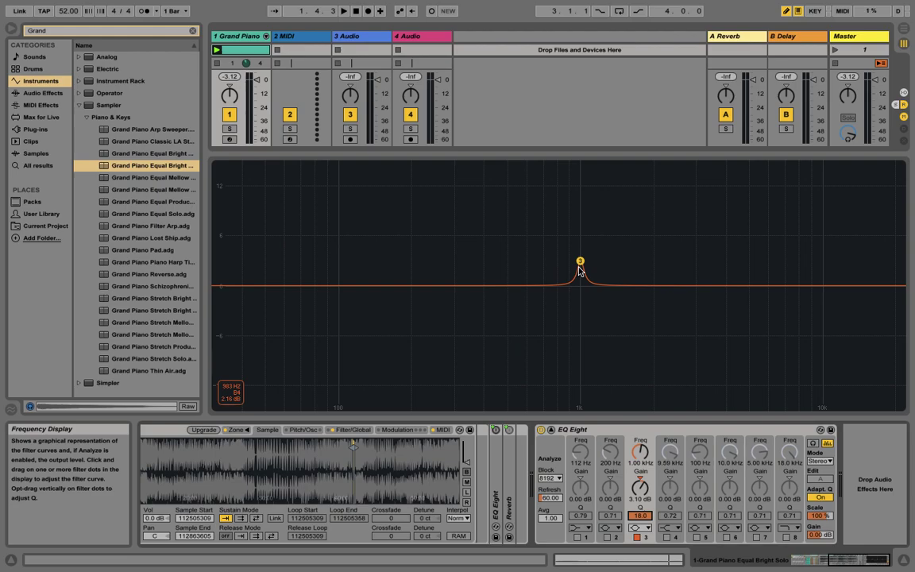
Play the clip while boosting filter 3's narrow bell near 1.05 kHz, and turn the boost into a cut of about -3.10 dB.
key(space)
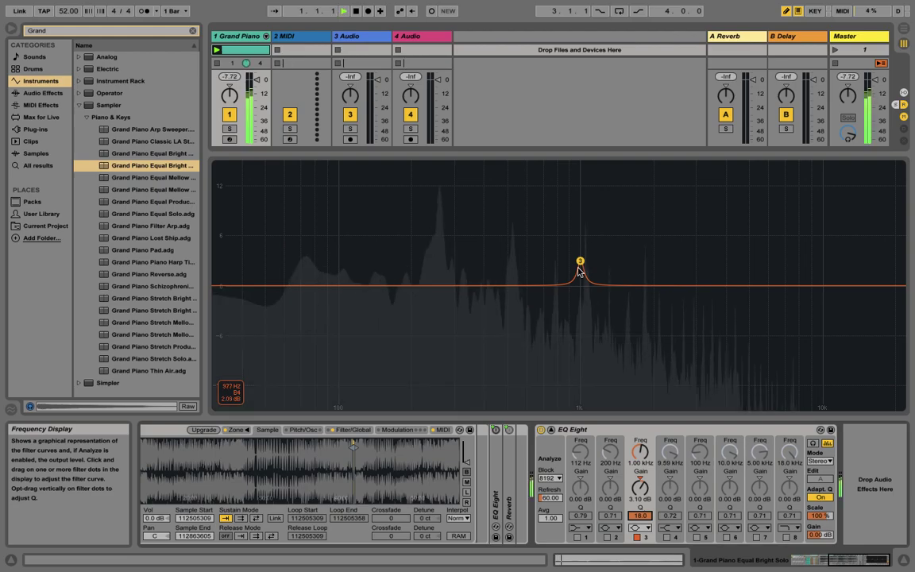
drag(580, 264, 585, 197)
drag(641, 486, 641, 520)
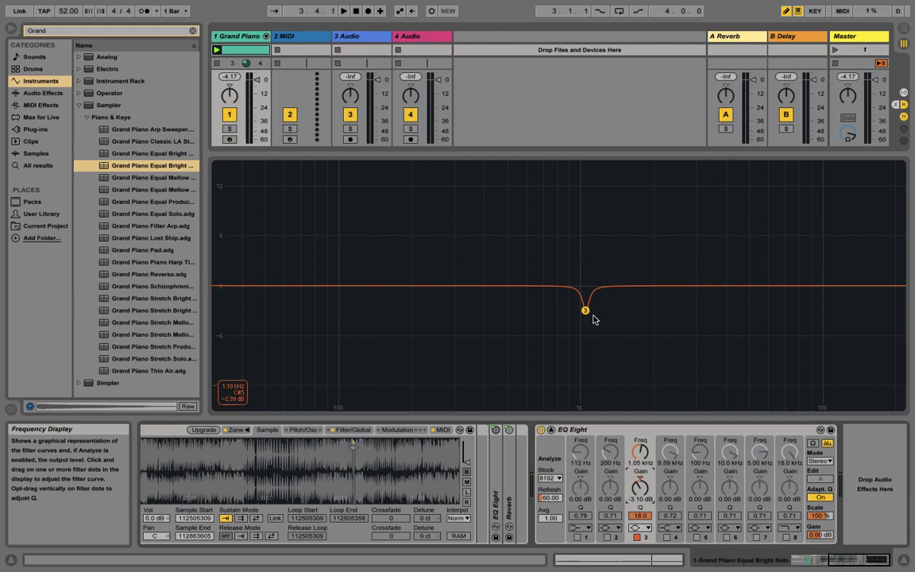
Audition the clip while moving filter 3 to a boost of about 2.4 dB at 2.55 kHz, and widen its Q to 4.53.
key(space)
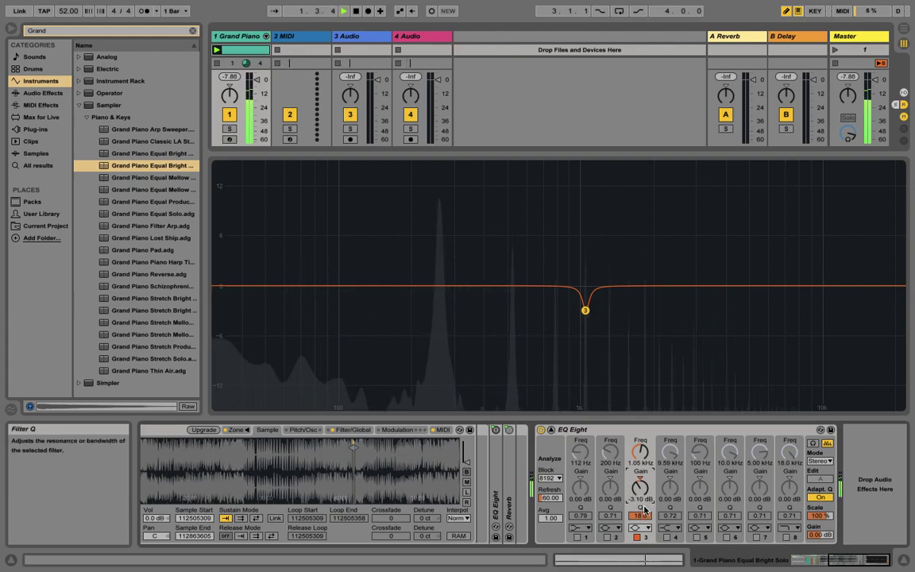
key(space)
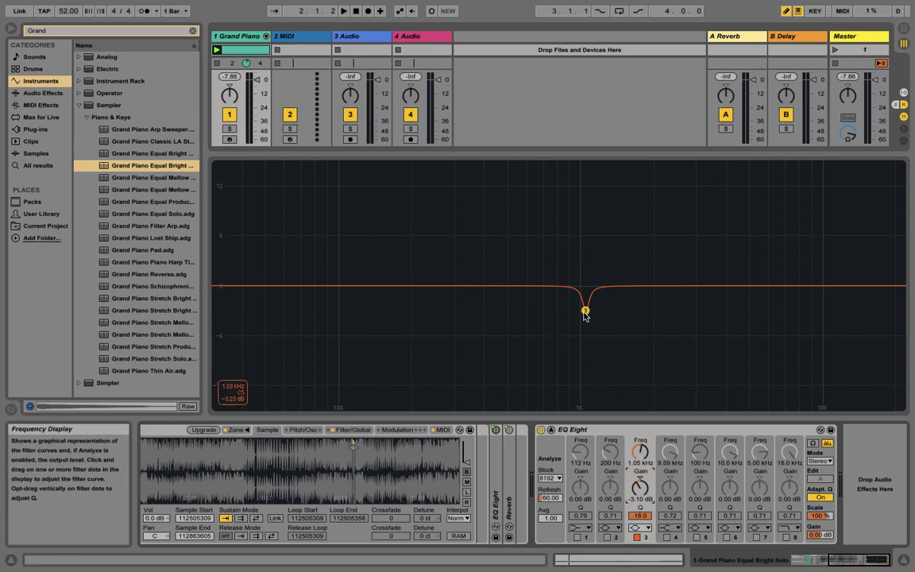
key(space)
drag(586, 309, 677, 268)
key(space)
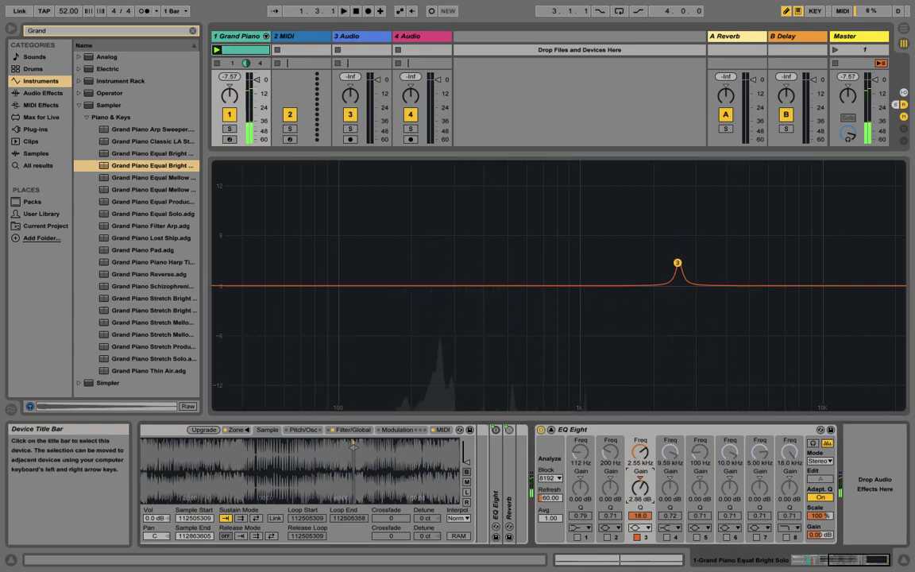
scroll(677, 267, down, 5)
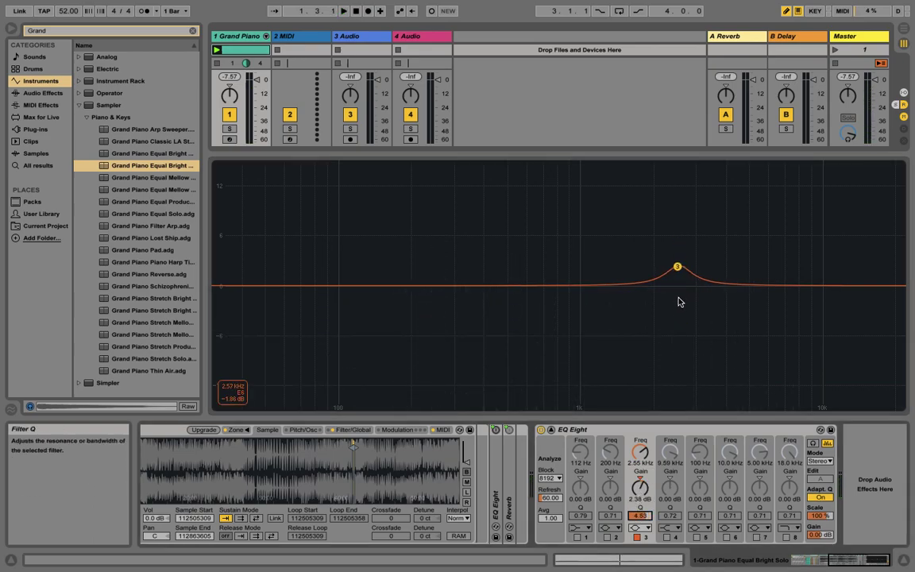
Audition filter 3's bell as a boost of about 1.18 dB near 398 Hz, and lower its gain to about 0.08 dB at 400 Hz.
key(space)
drag(678, 266, 485, 276)
key(space)
key(space)
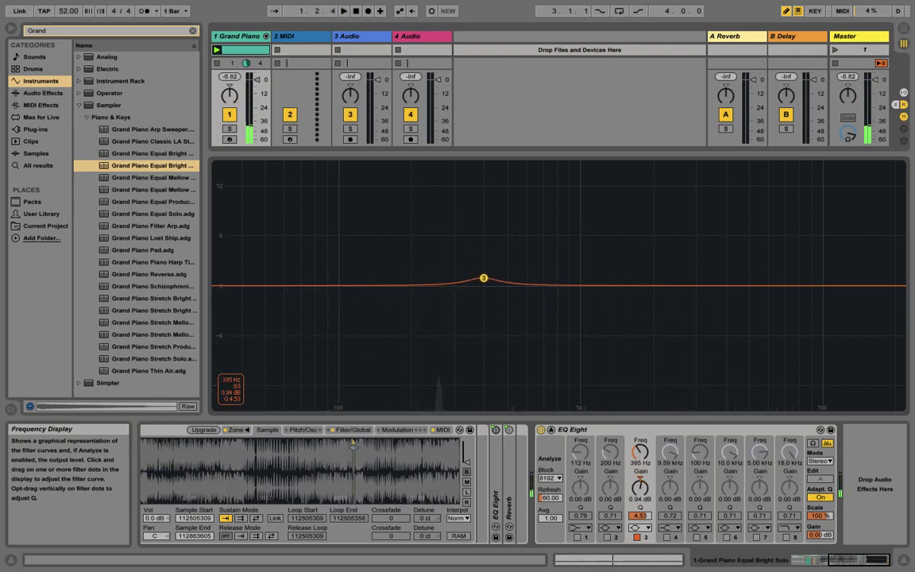
key(space)
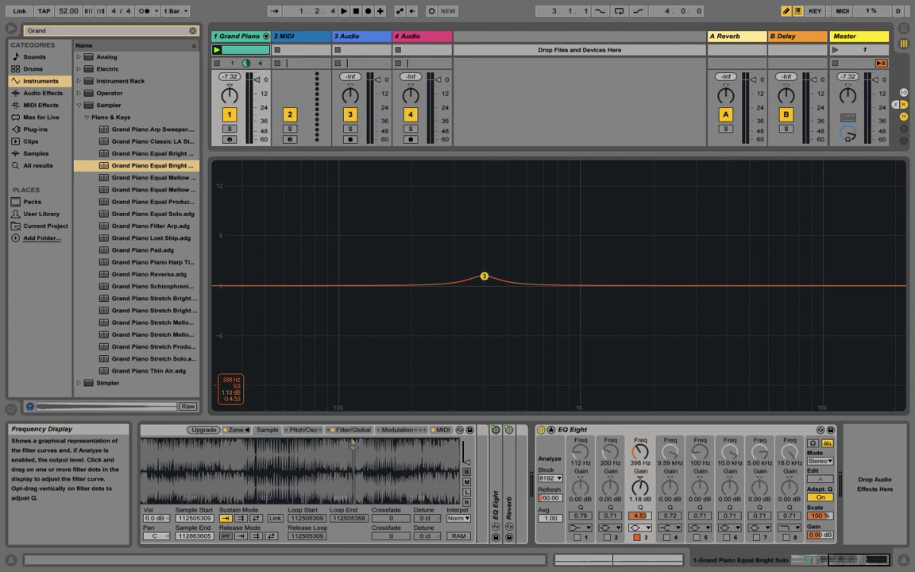
drag(486, 279, 484, 282)
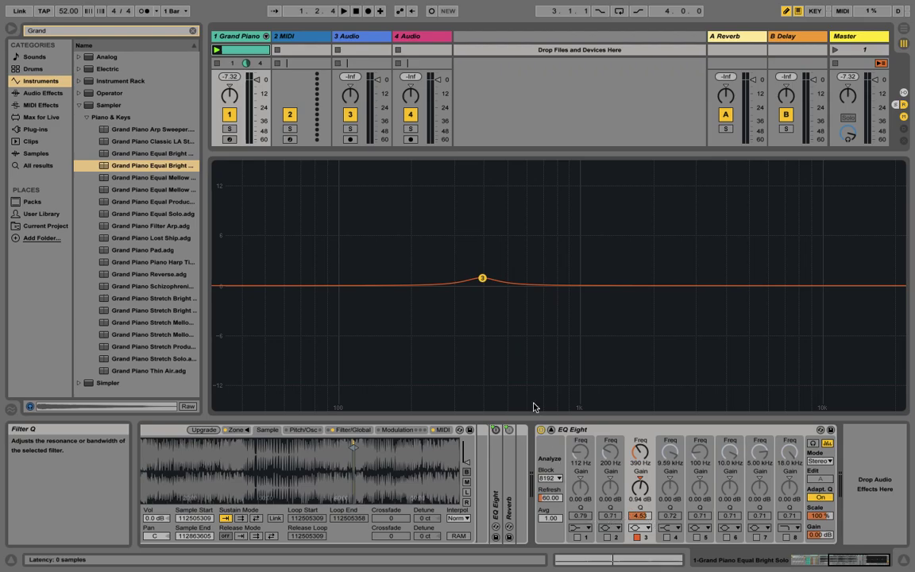
drag(482, 278, 486, 287)
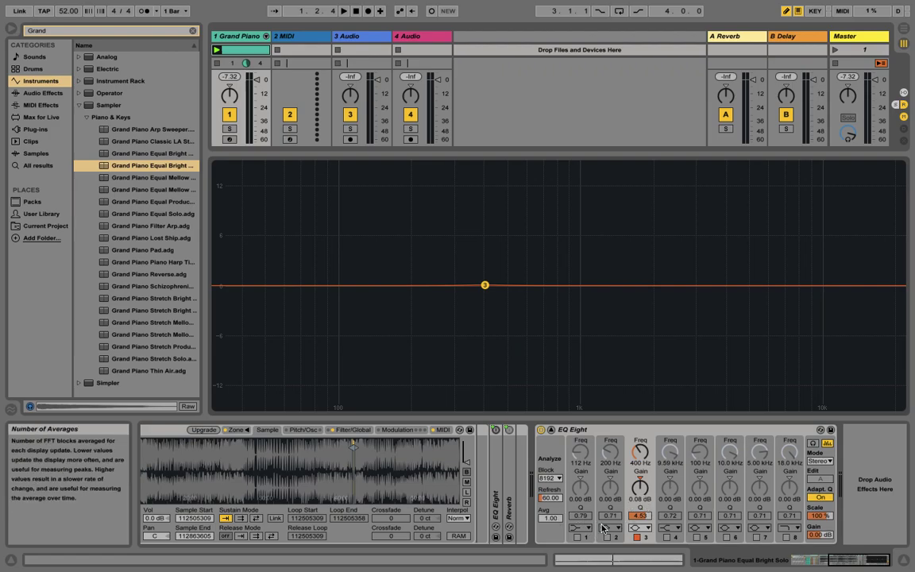
Turn on filter 1 as a 12 dB/octave low cut, and turn off filter 3.
click(578, 538)
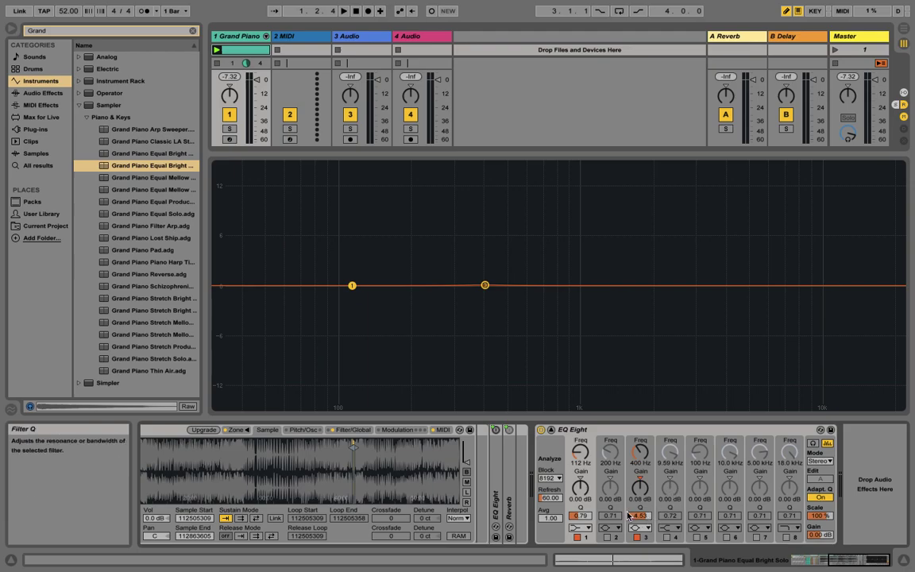
click(579, 527)
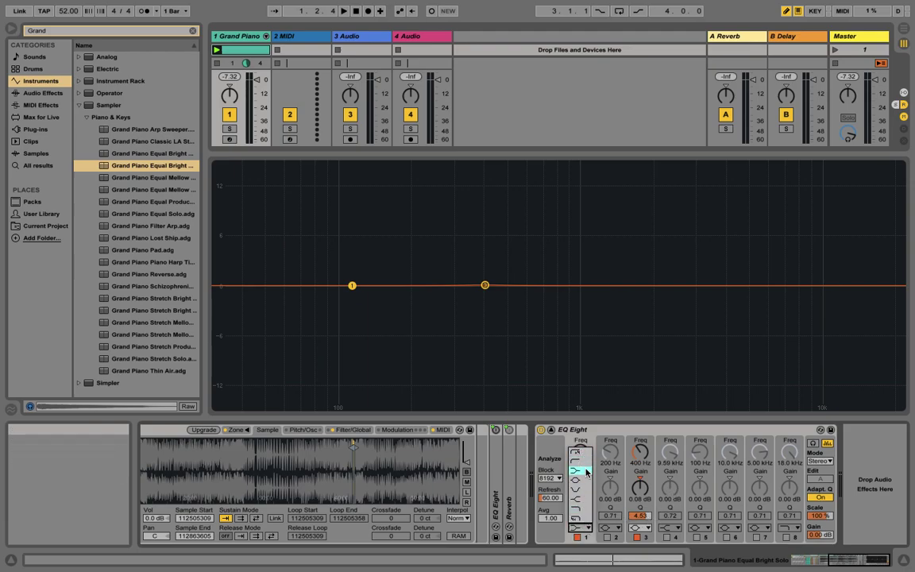
click(583, 463)
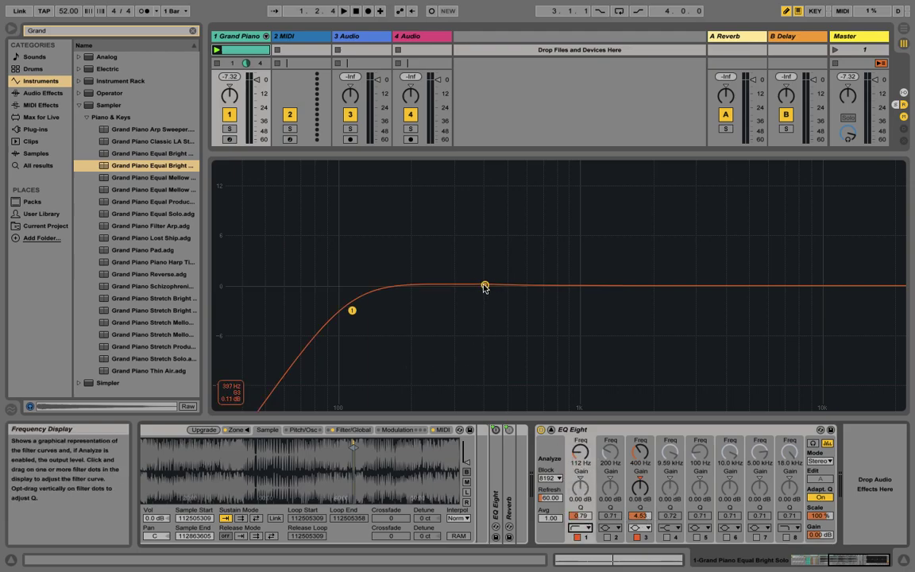
drag(484, 286, 485, 287)
click(637, 537)
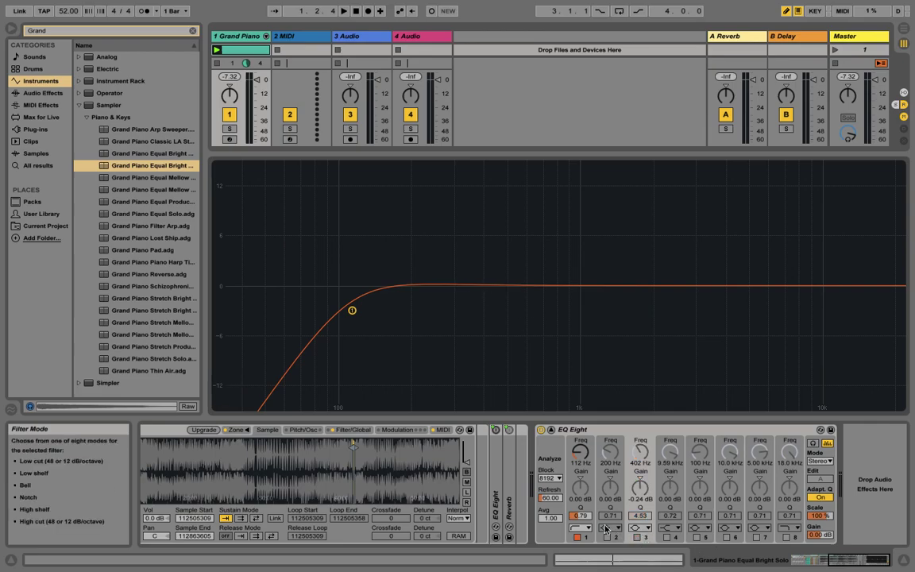
Lower filter 1's low cut to about 35.6 Hz and play the clip to hear it.
drag(353, 310, 233, 309)
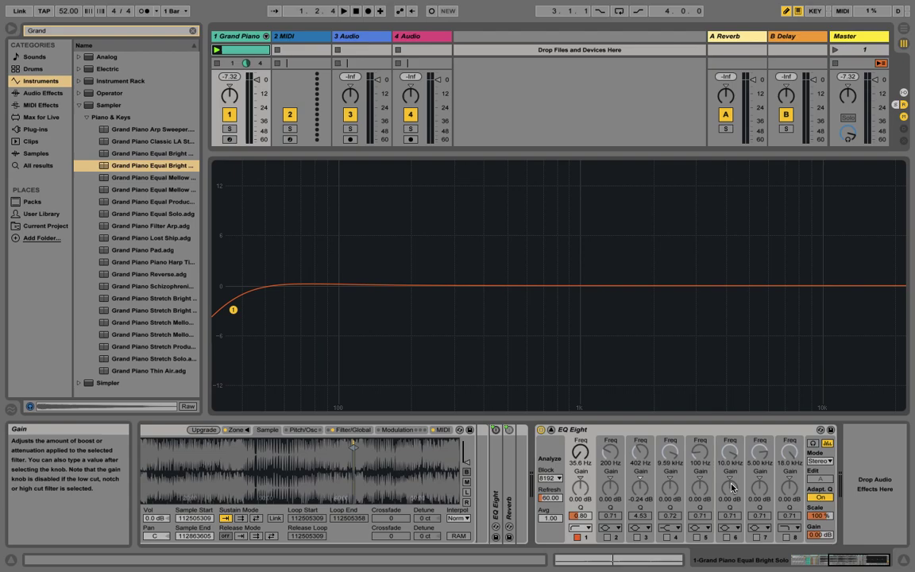
key(space)
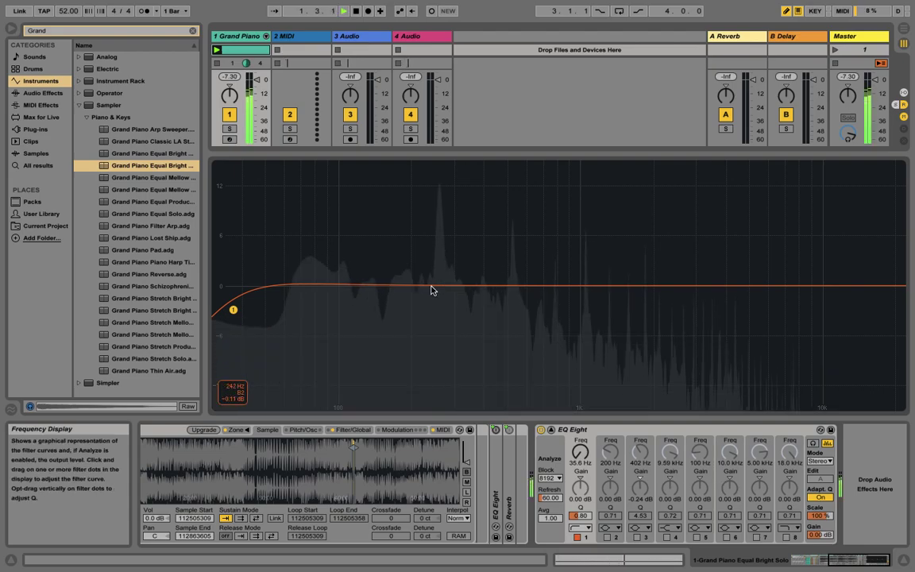
key(space)
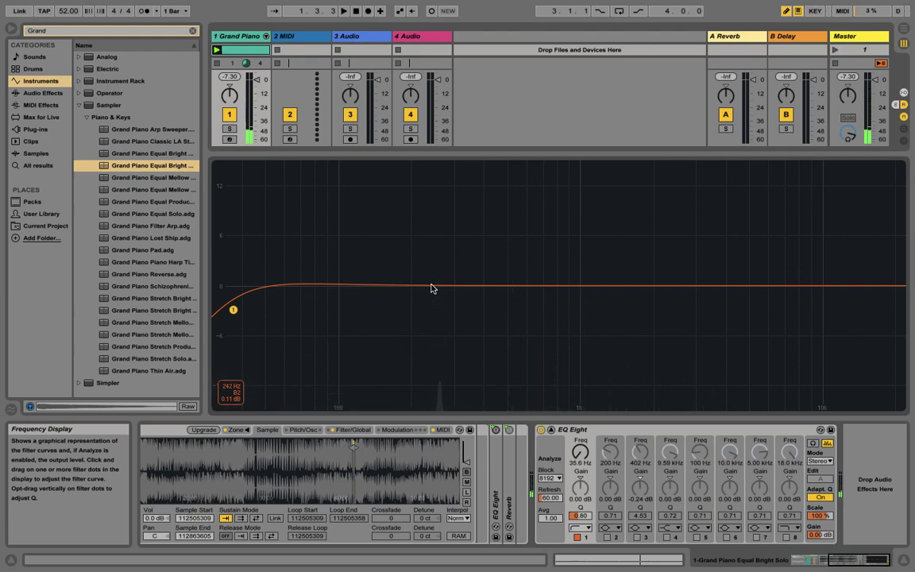
drag(424, 205, 829, 445)
drag(421, 235, 189, 422)
drag(391, 410, 899, 180)
drag(373, 215, 193, 439)
drag(369, 231, 190, 438)
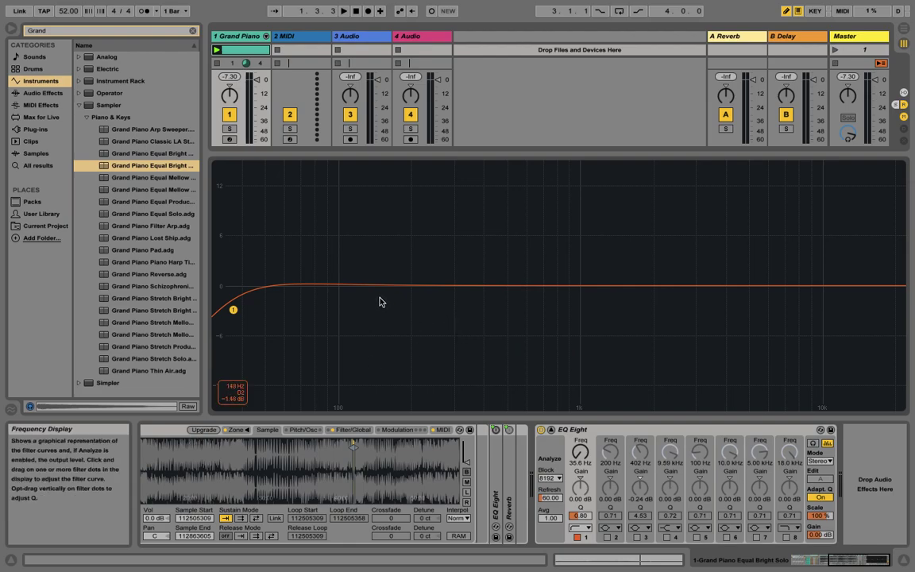
drag(394, 245, 211, 353)
drag(392, 219, 151, 405)
drag(412, 220, 159, 402)
drag(410, 255, 2, 543)
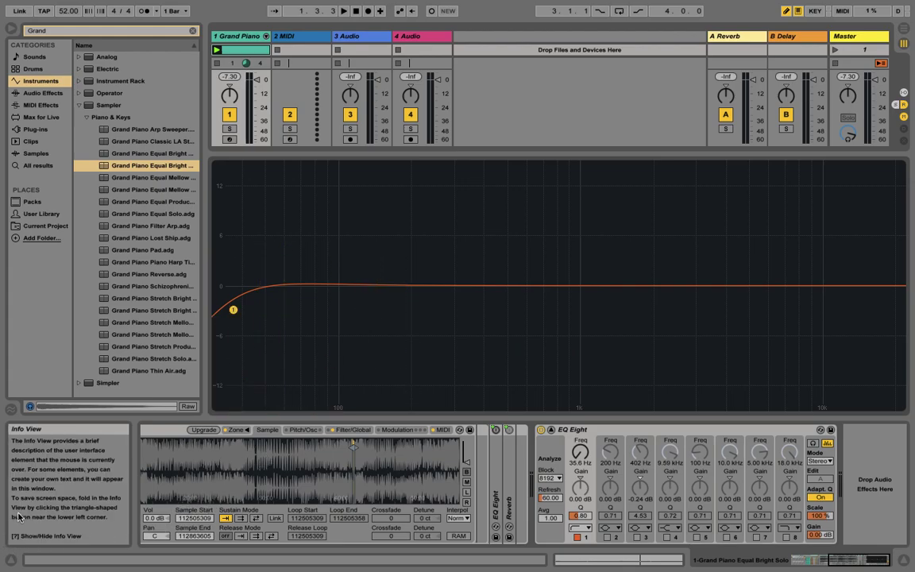
drag(419, 212, 46, 540)
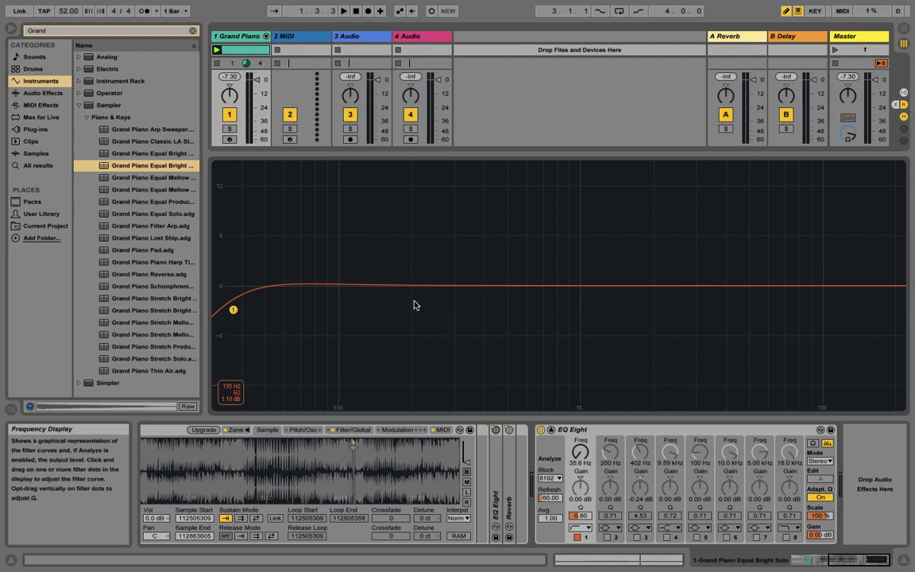
Turn on EQ Eight's Audition Mode and raise filter 1's low cut to about 58.4 Hz with a Q of 0.64.
drag(233, 309, 263, 318)
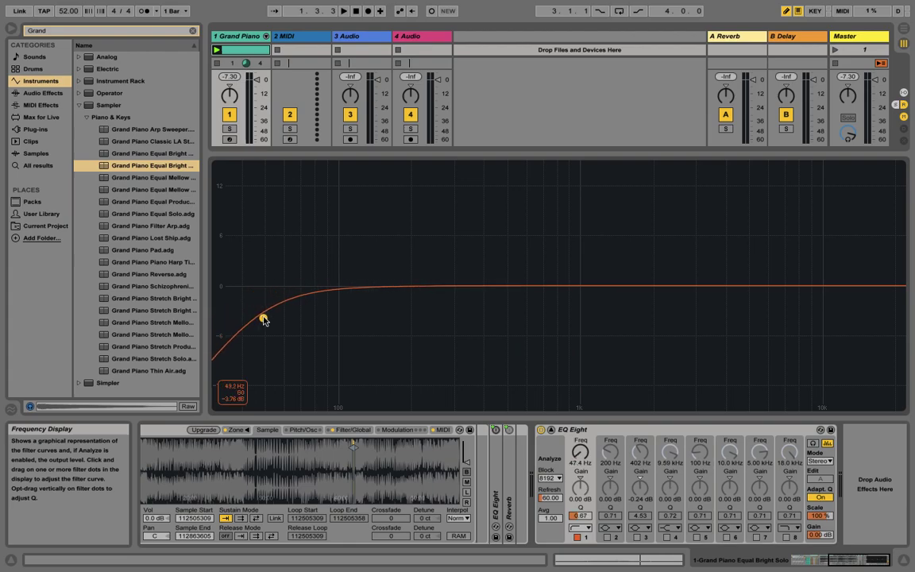
click(812, 443)
click(812, 443)
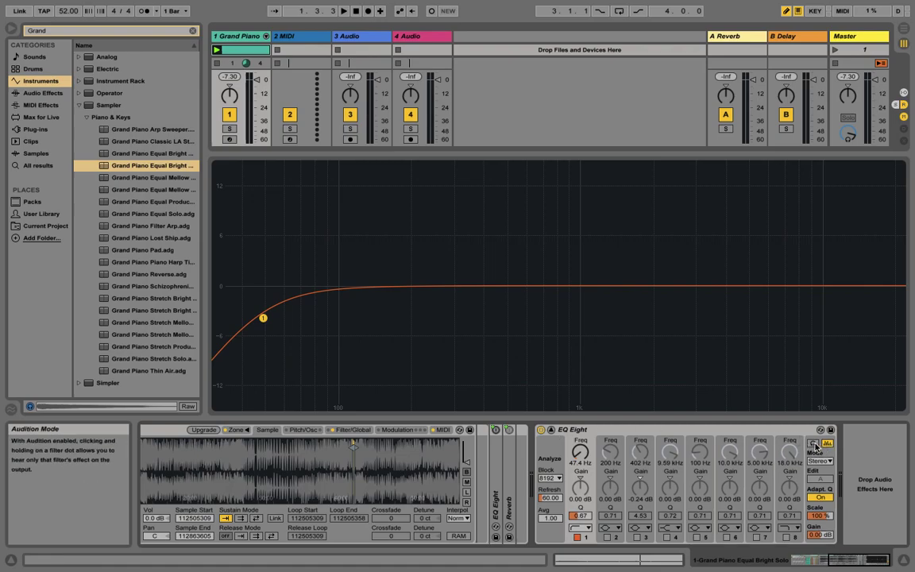
click(814, 445)
click(264, 319)
drag(264, 319, 285, 320)
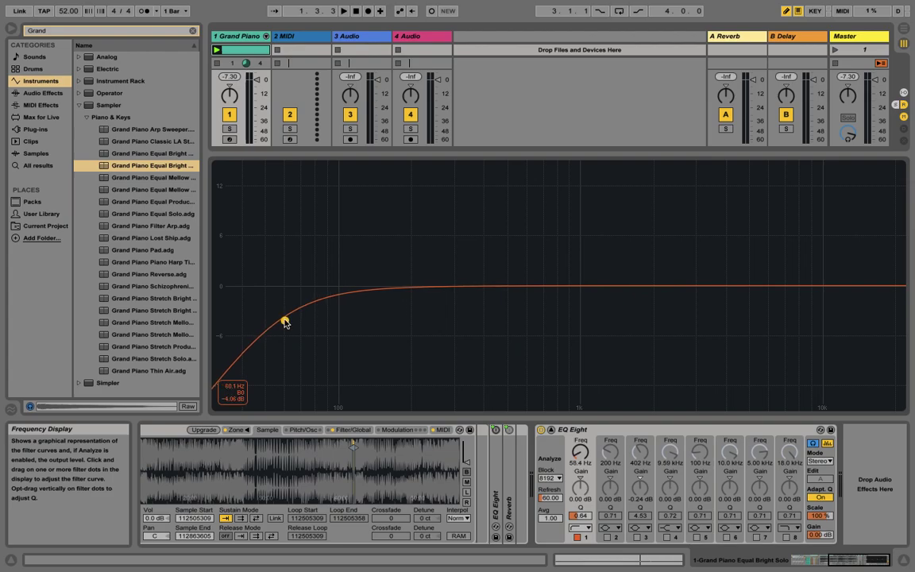
Play the clip while sweeping filter 1's low cut up to about 131 Hz with a Q of 0.58.
key(space)
drag(285, 322, 369, 325)
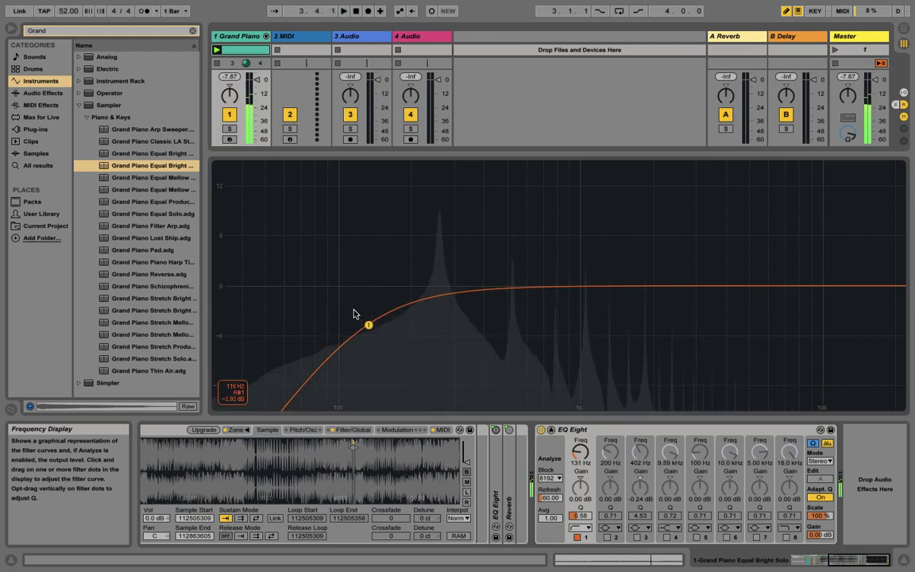
key(space)
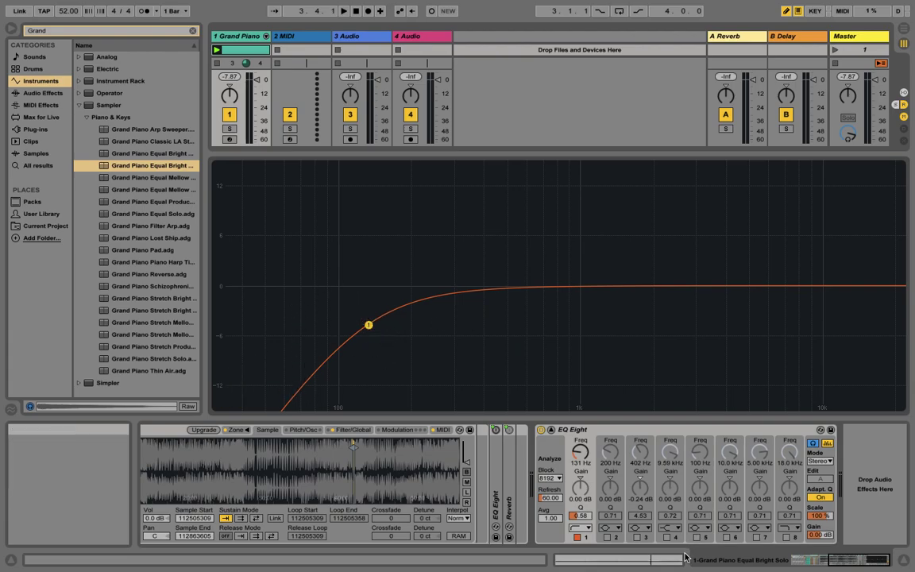
Set filter 4 to a 12 dB/octave high cut and lower its frequency to about 5.53 kHz.
click(670, 528)
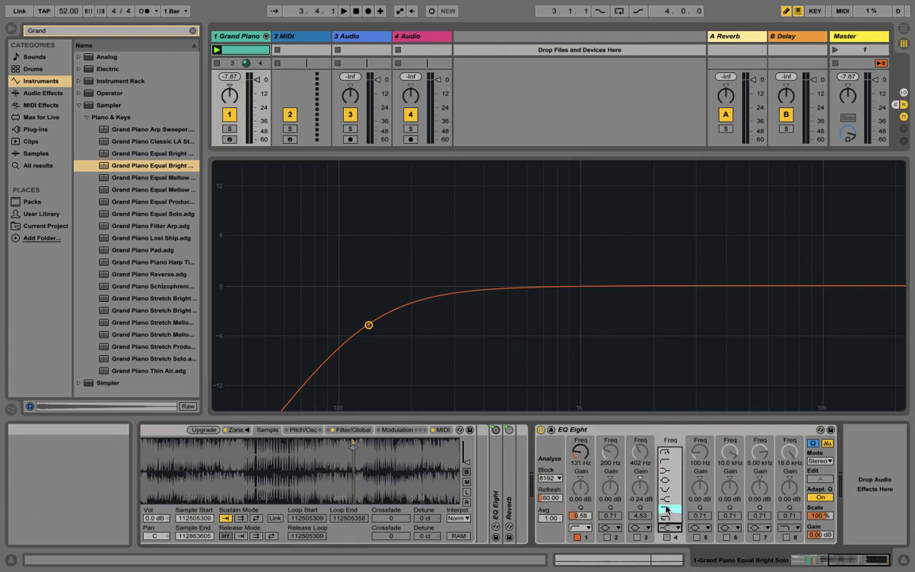
click(667, 510)
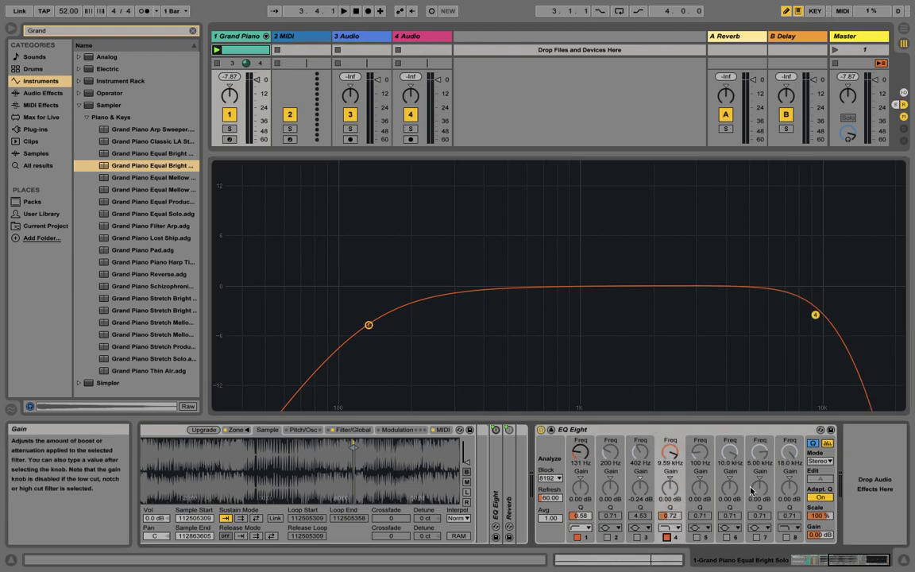
drag(815, 315, 758, 317)
Play the clip while raising filter 4's high cut to about 11.7 kHz with a Q of 0.61.
key(space)
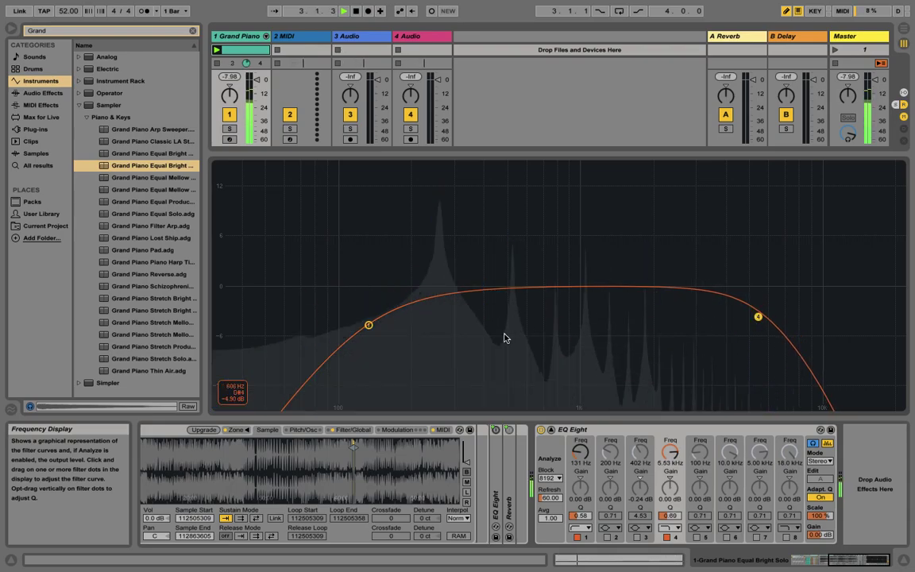
drag(756, 318, 835, 323)
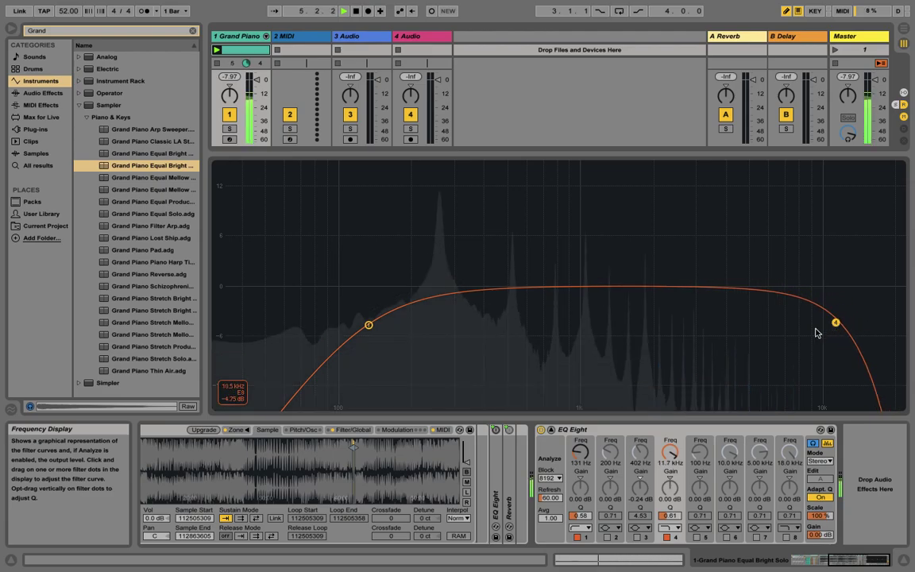
key(space)
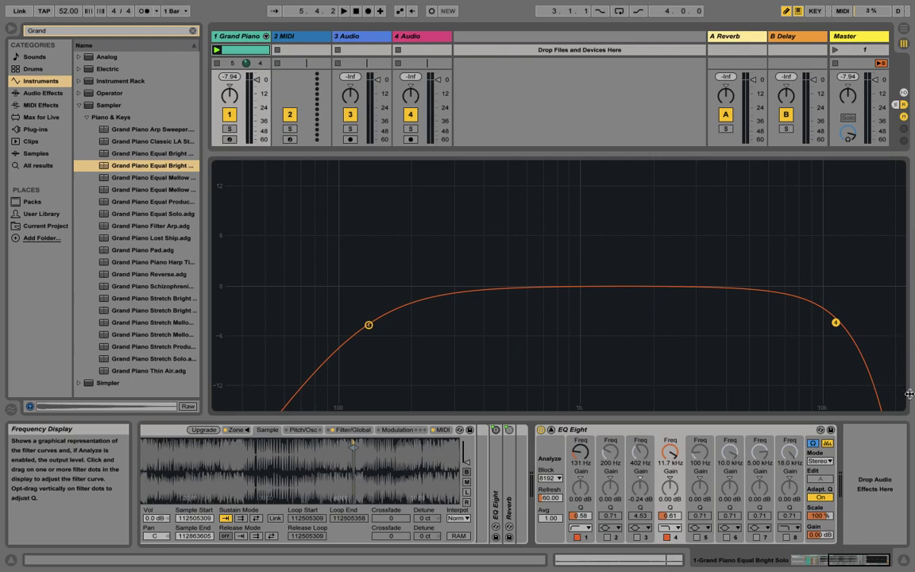
Shrink EQ Eight's expanded frequency display so the session mixer shows its routing and sends sections.
mouse_move(836, 329)
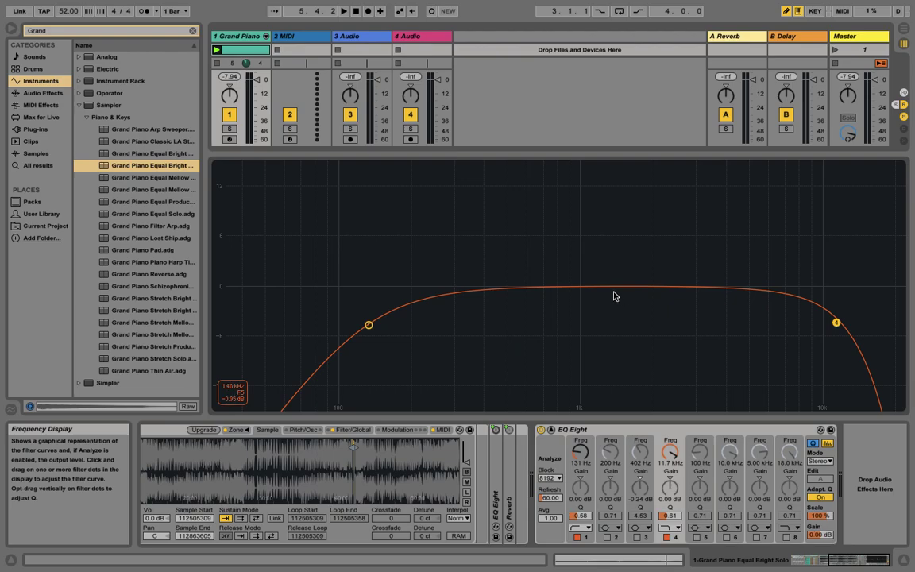
drag(644, 233, 507, 335)
drag(574, 154, 604, 292)
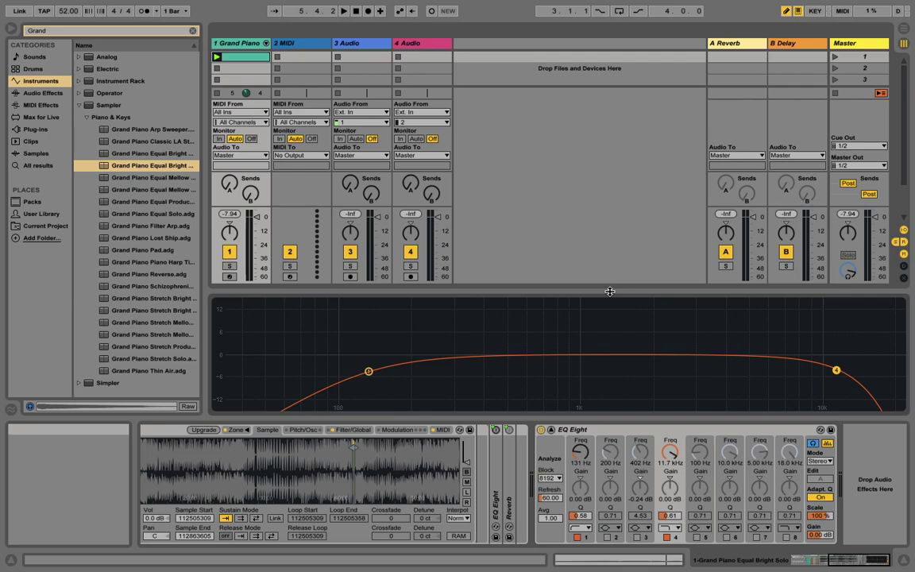